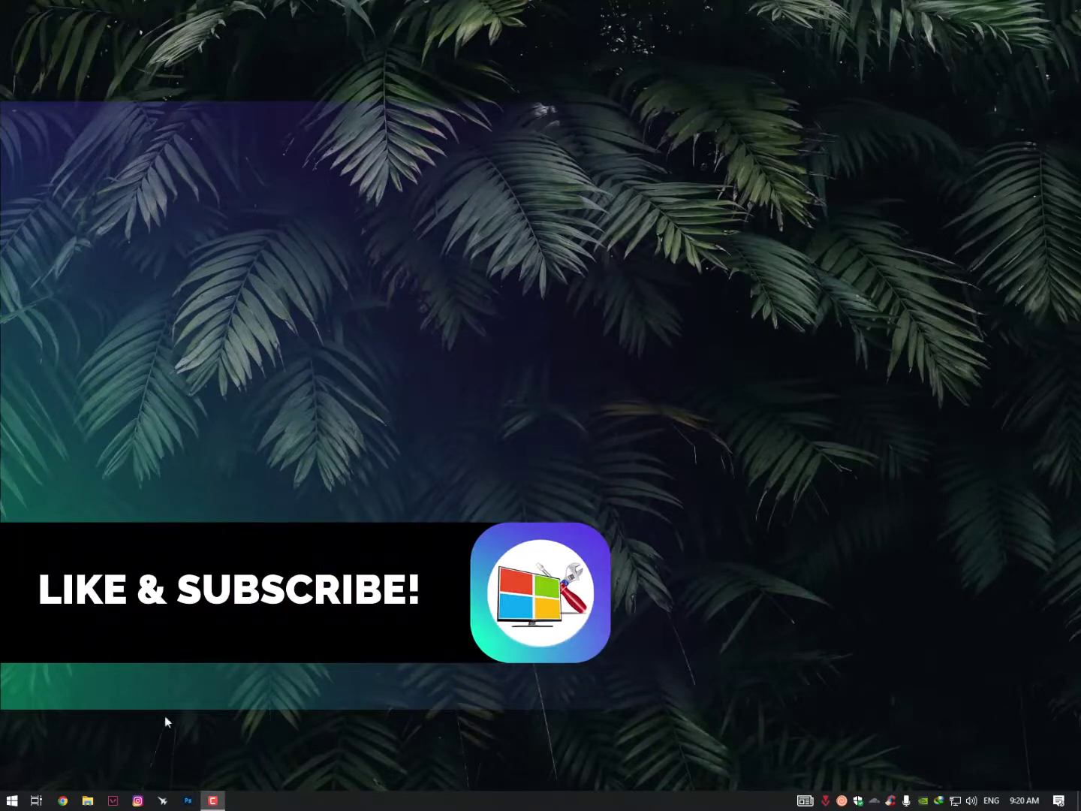
# Open File Explorer, widen its window and move it to the top of the screen
pyautogui.click(87, 802)
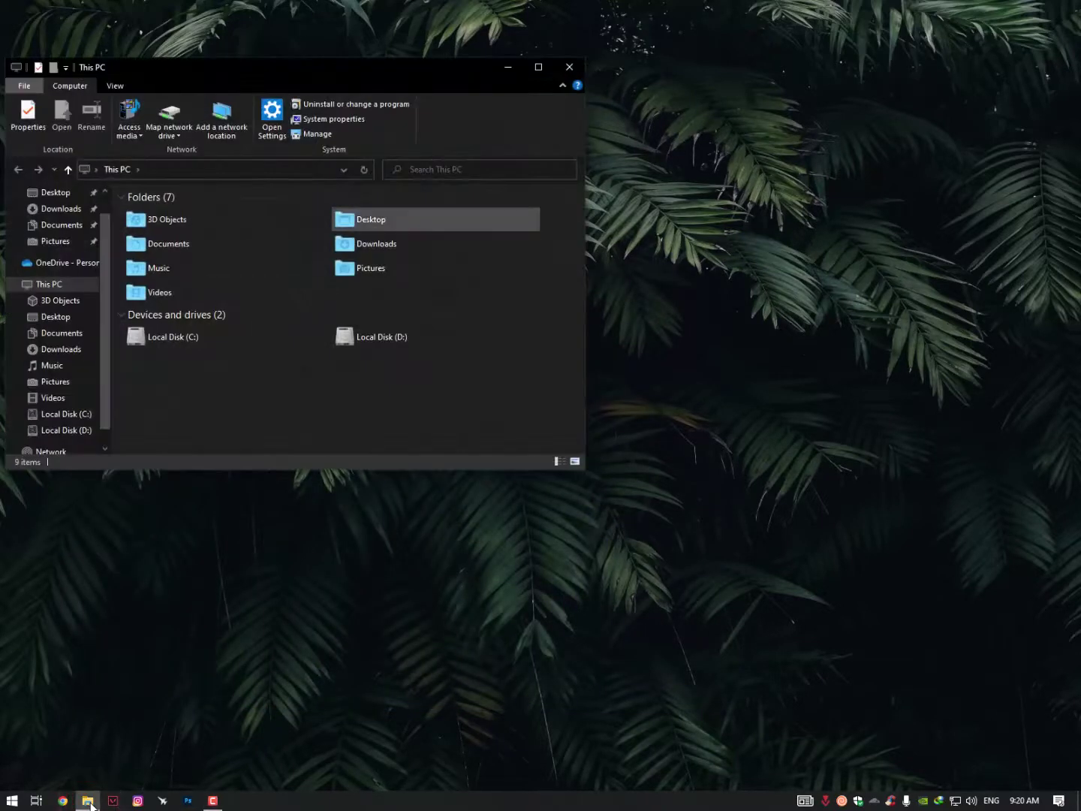
pyautogui.moveTo(758, 247); pyautogui.dragTo(885, 266)
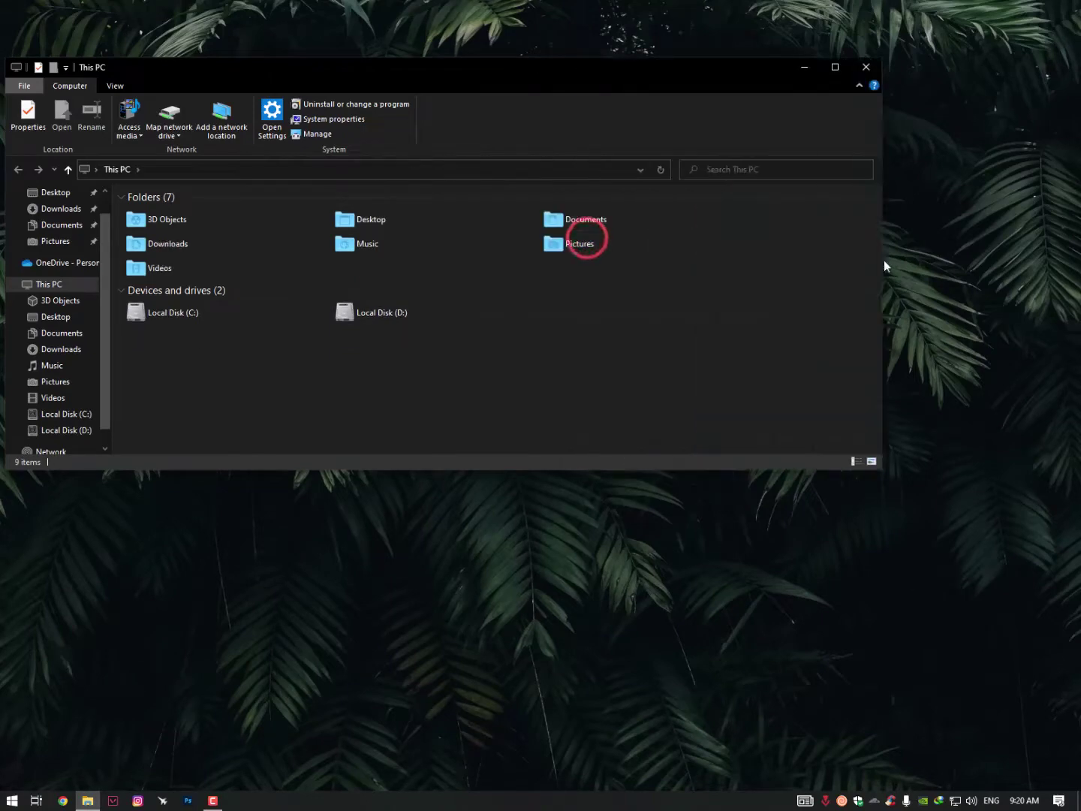
pyautogui.moveTo(488, 89)
pyautogui.mouseDown()
pyautogui.moveTo(475, 54)
pyautogui.moveTo(473, 78)
pyautogui.mouseUp()
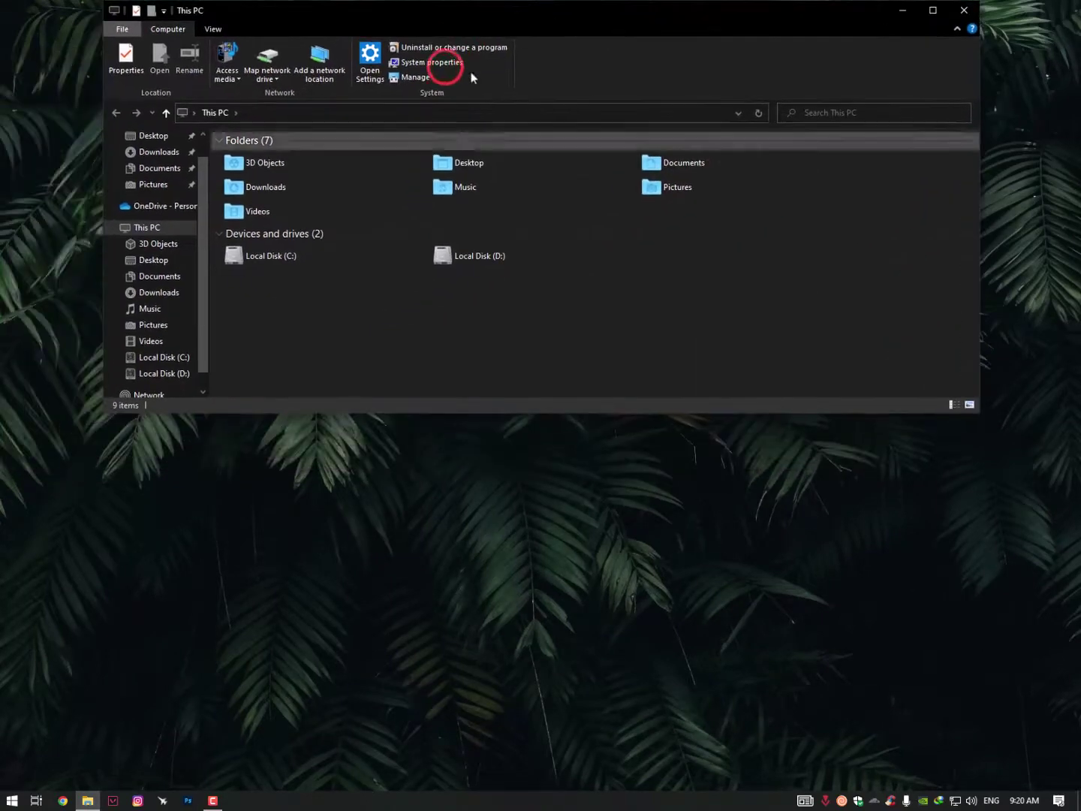
# Open Local Disk (C:) and scroll through the Windows folder
pyautogui.doubleClick(248, 261)
pyautogui.click(624, 149)
pyautogui.doubleClick(623, 148)
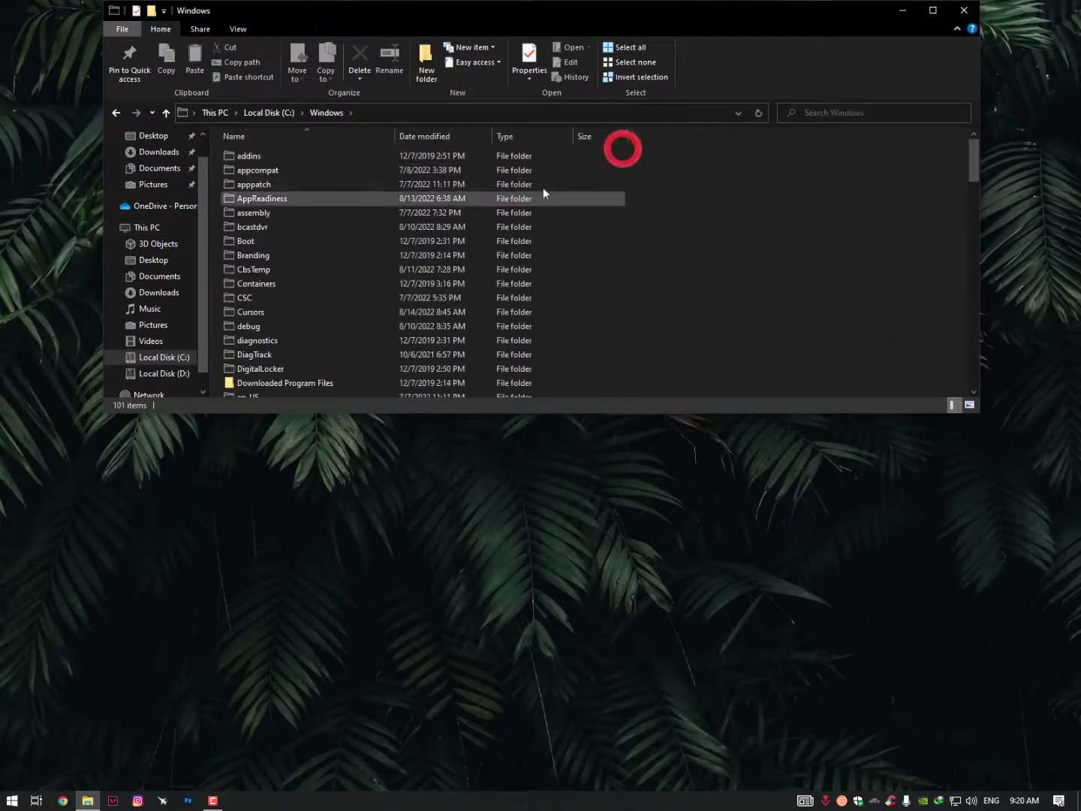
pyautogui.scroll(-20, 270, 323)
pyautogui.scroll(-3, 268, 325)
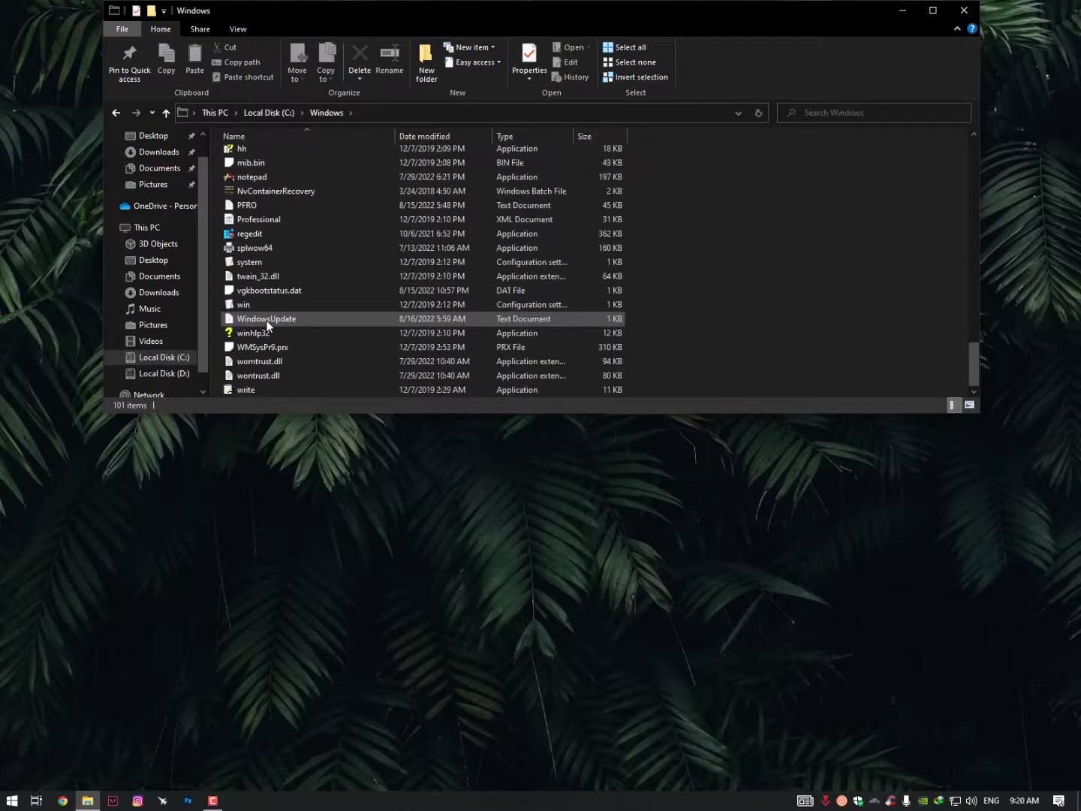
# Return to Local Disk (C:), open Riot Games and bring up the VALORANT folder's actions
pyautogui.click(279, 116)
pyautogui.click(470, 159)
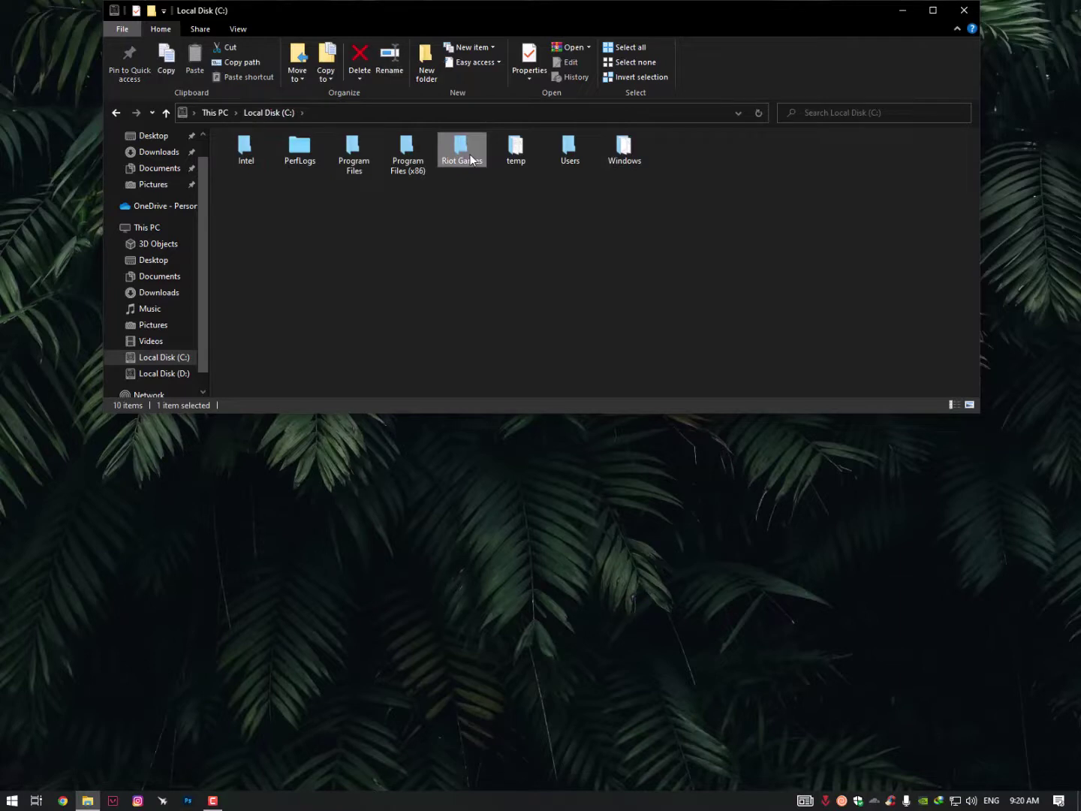
pyautogui.doubleClick(471, 159)
pyautogui.rightClick(251, 168)
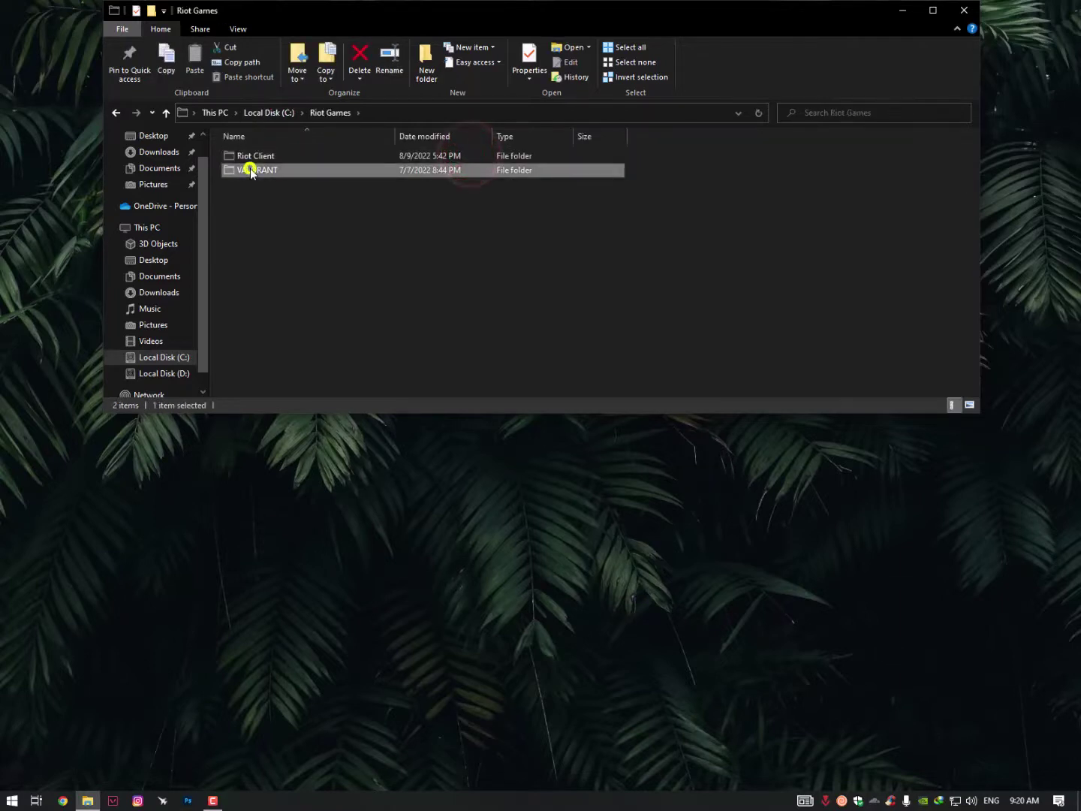
pyautogui.click(282, 499)
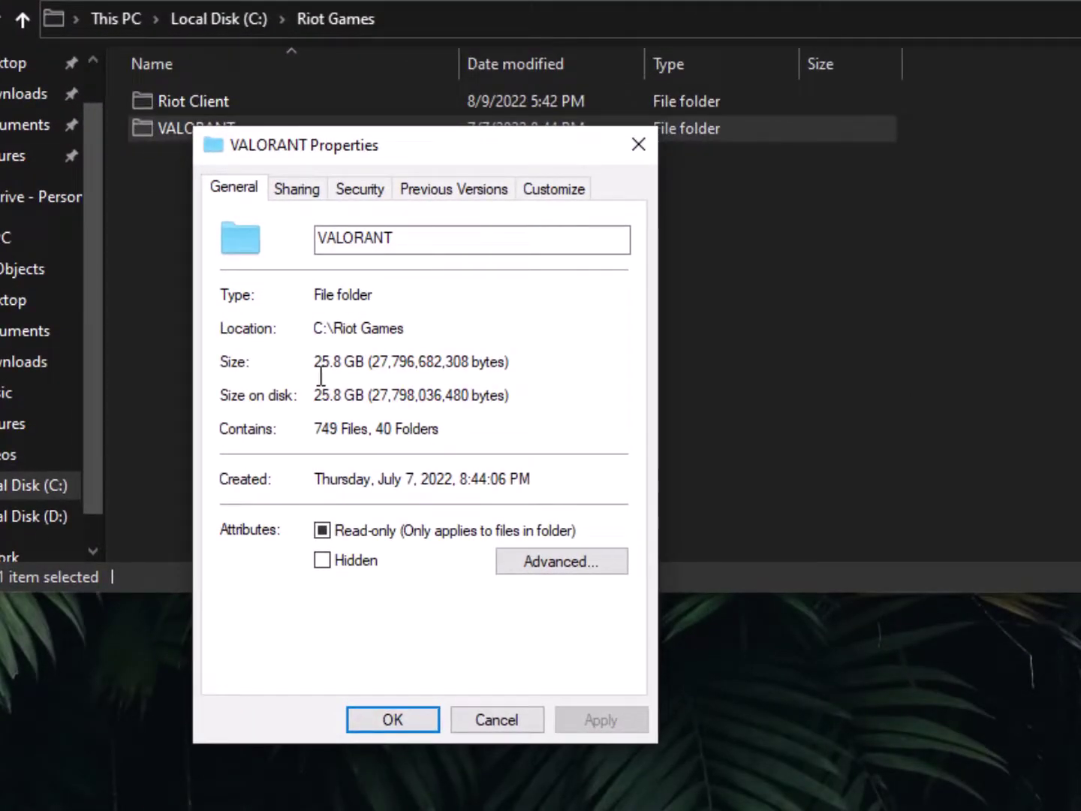
pyautogui.moveTo(375, 405); pyautogui.dragTo(295, 402)
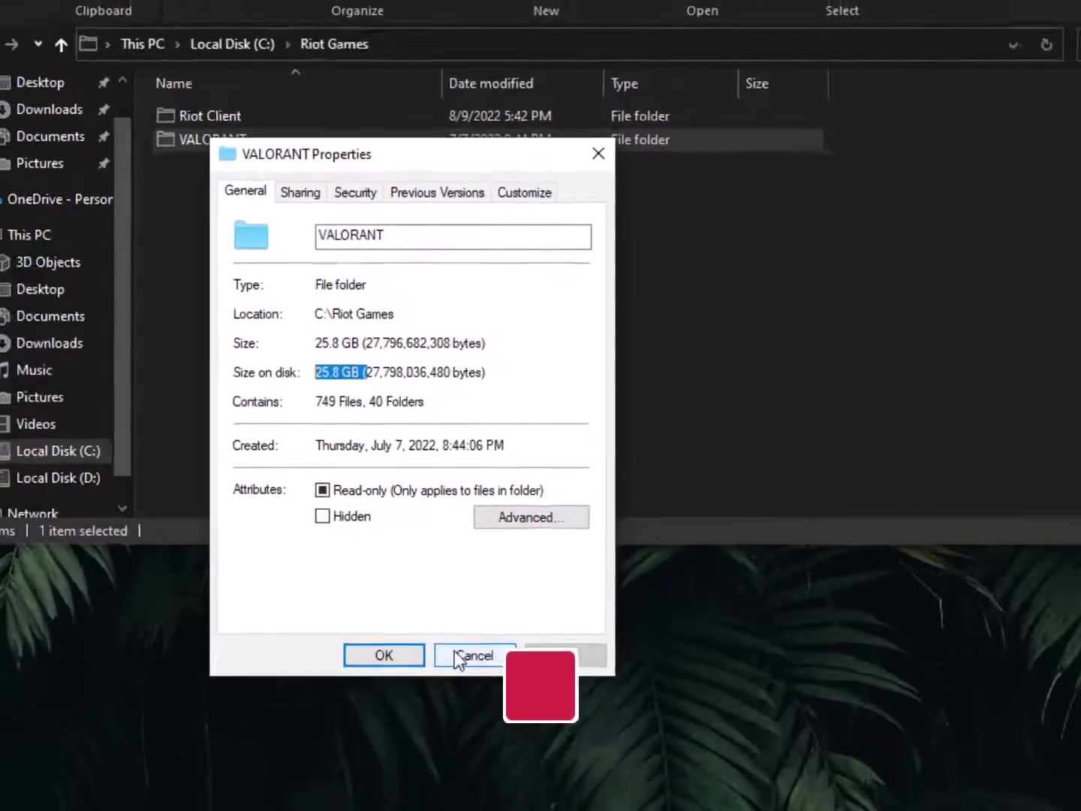
# Close the VALORANT properties and start adding the folder to a new archive
pyautogui.click(475, 718)
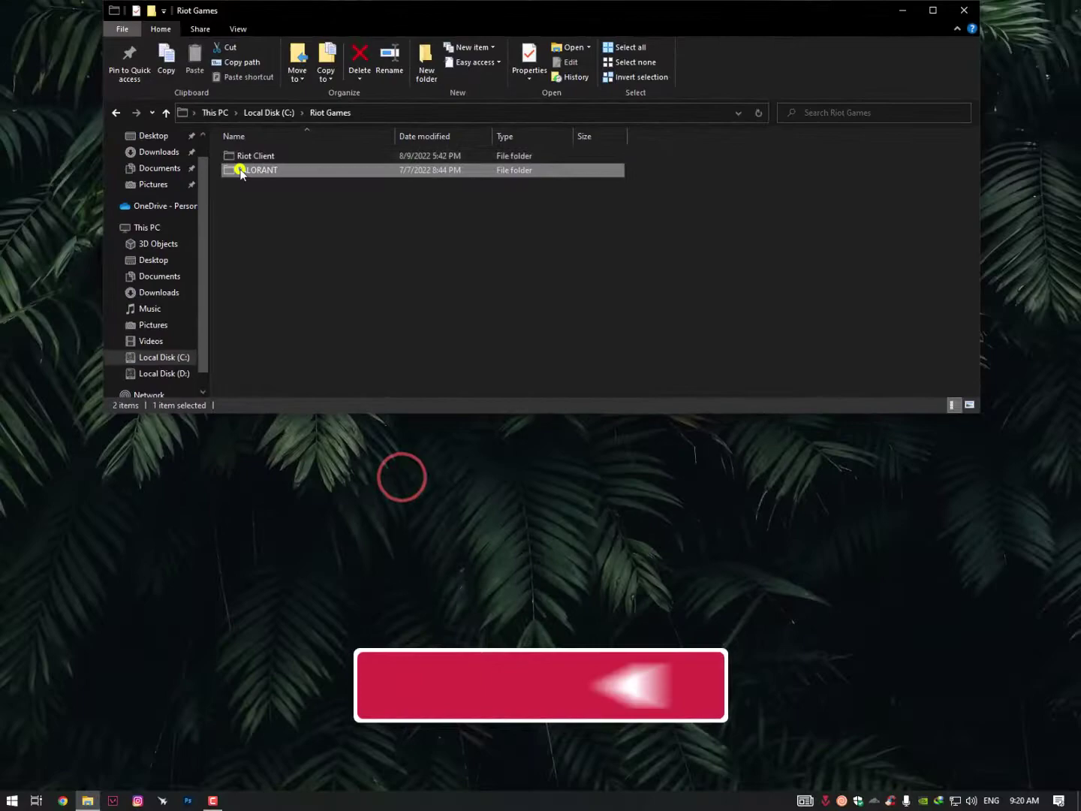
pyautogui.rightClick(240, 172)
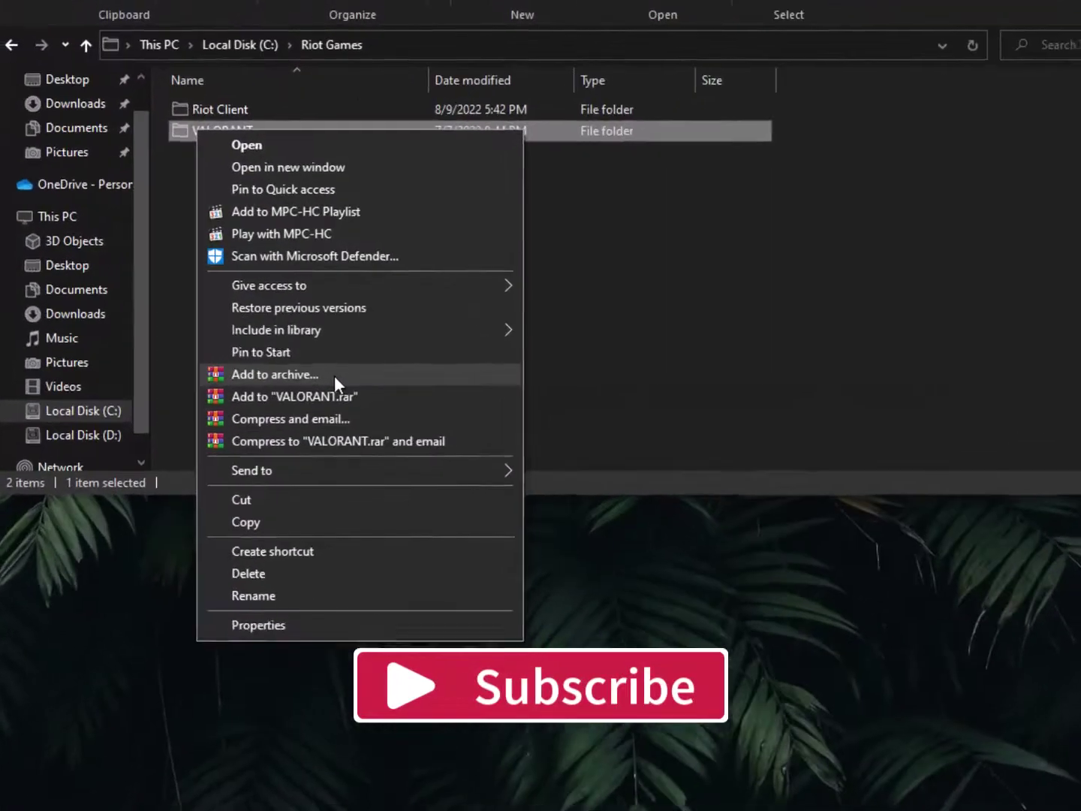
pyautogui.click(335, 380)
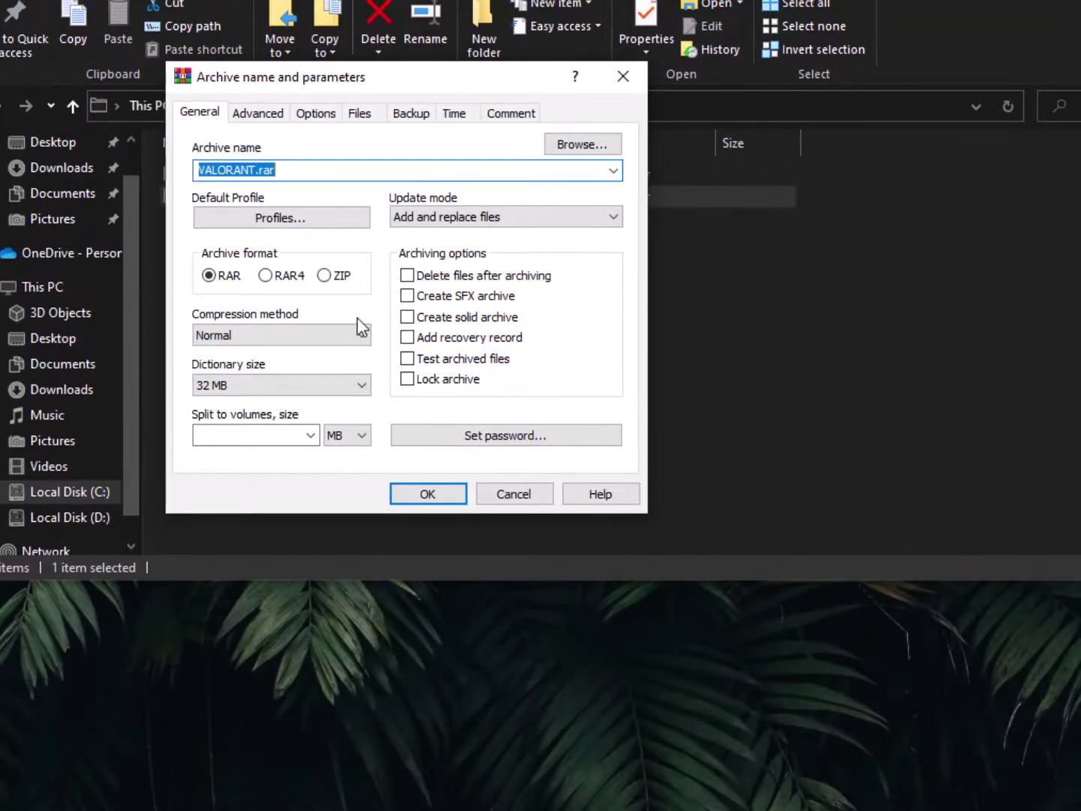
# Raise the archive's dictionary size to 128 MB
pyautogui.click(316, 390)
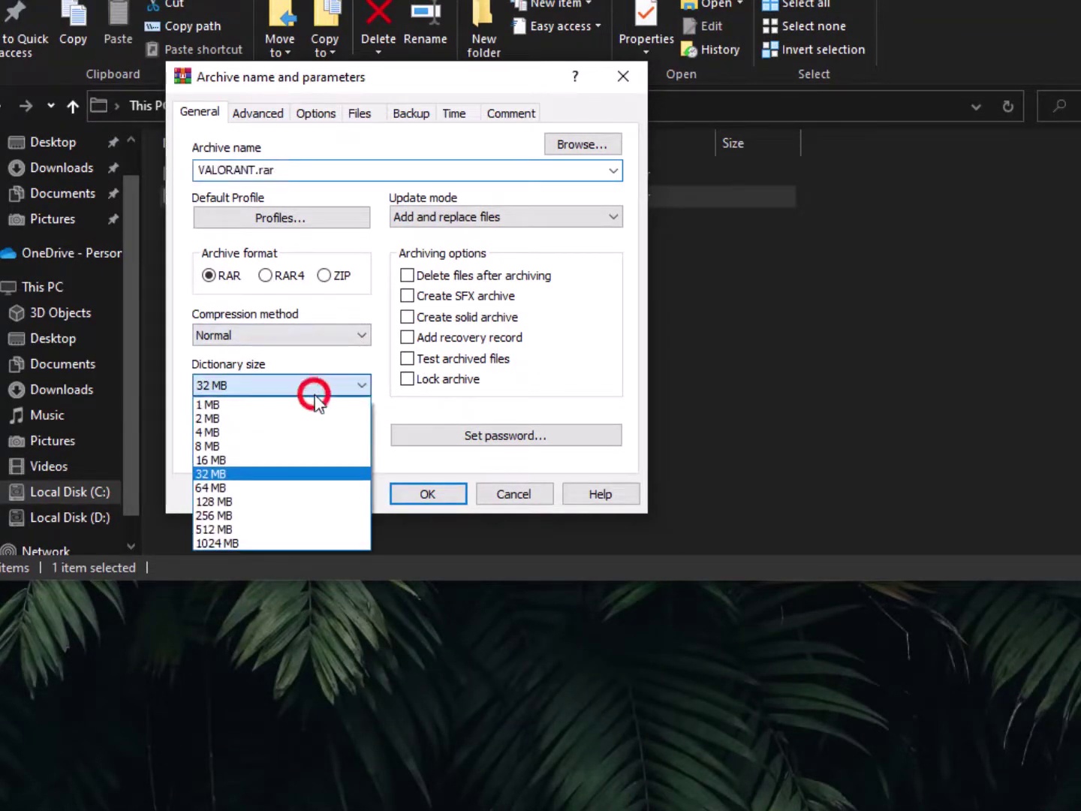
pyautogui.click(264, 502)
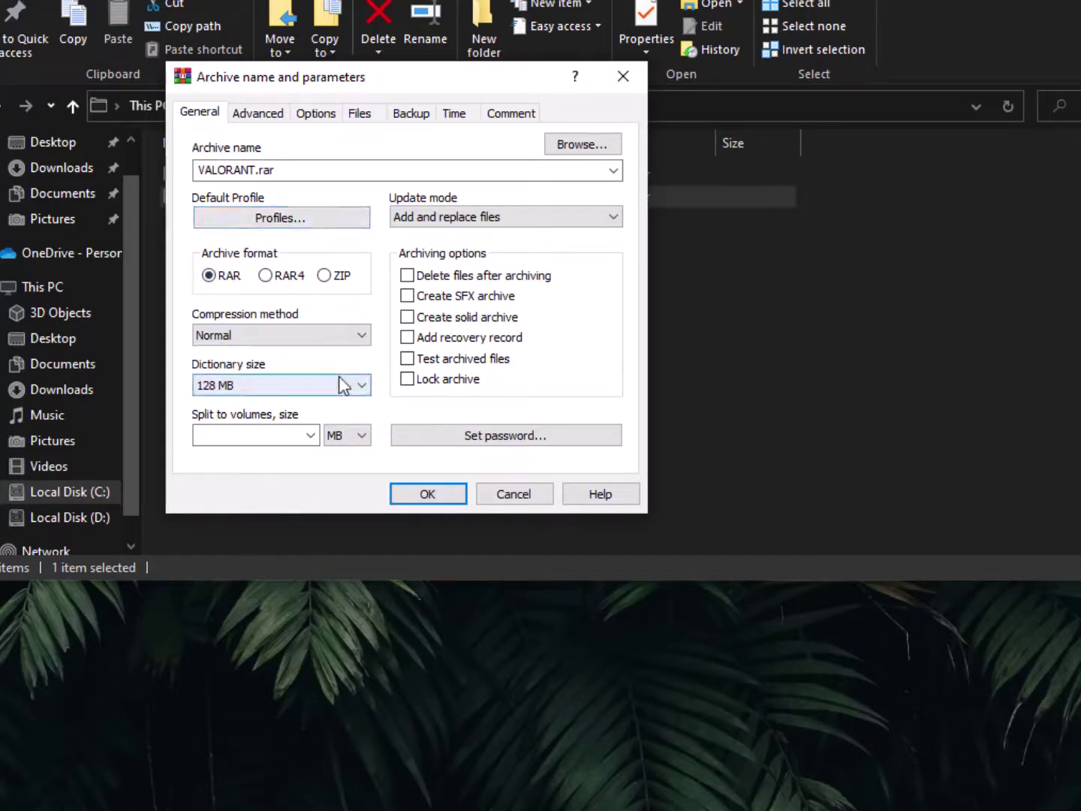
pyautogui.click(310, 434)
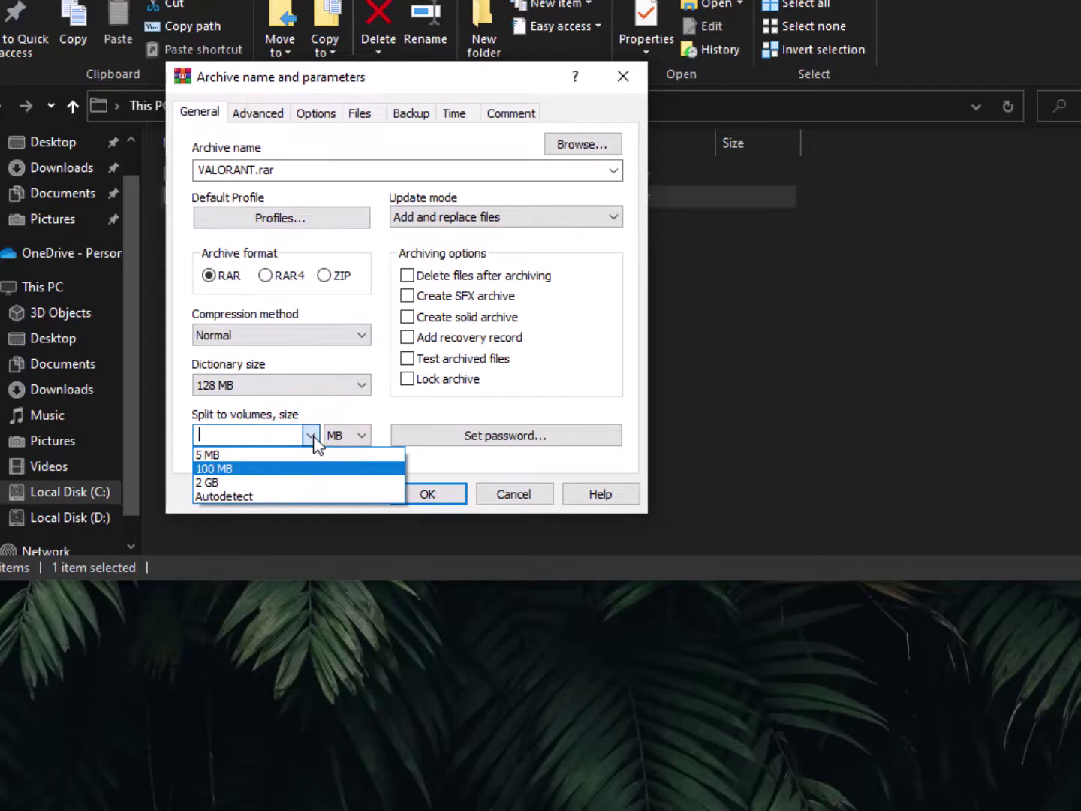
# Split into Autodetect-sized volumes measured in GB, and make the archive solid and locked
pyautogui.click(263, 498)
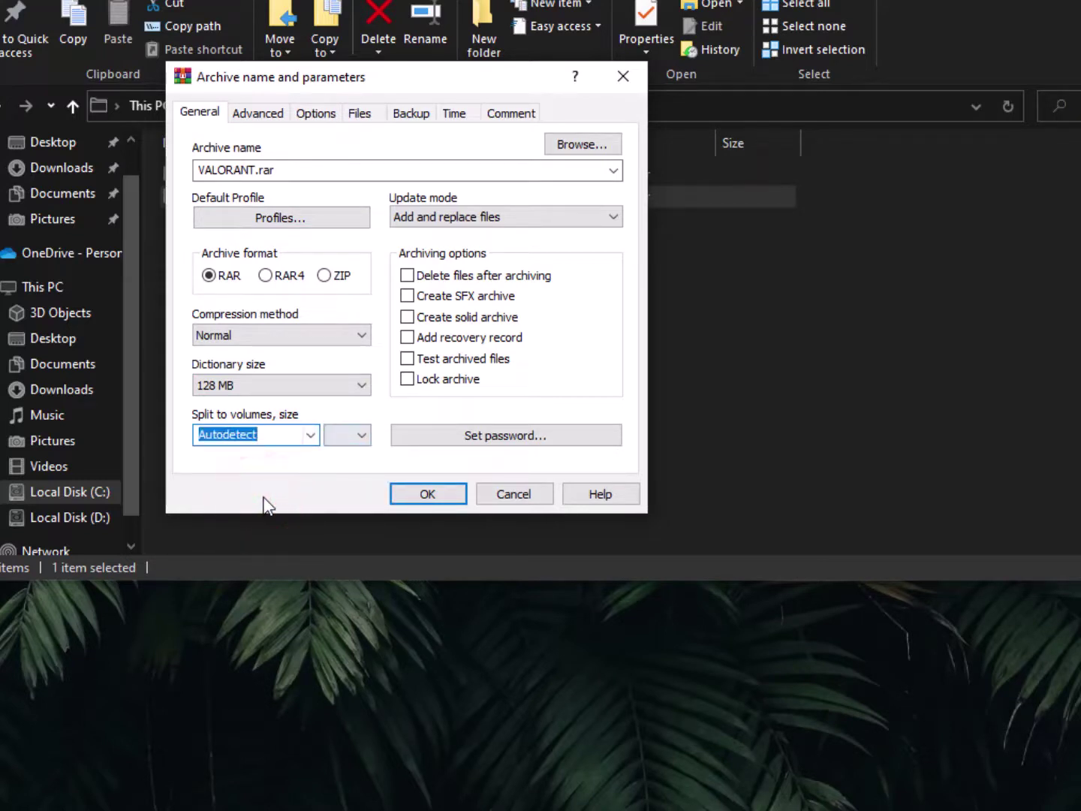
pyautogui.click(358, 440)
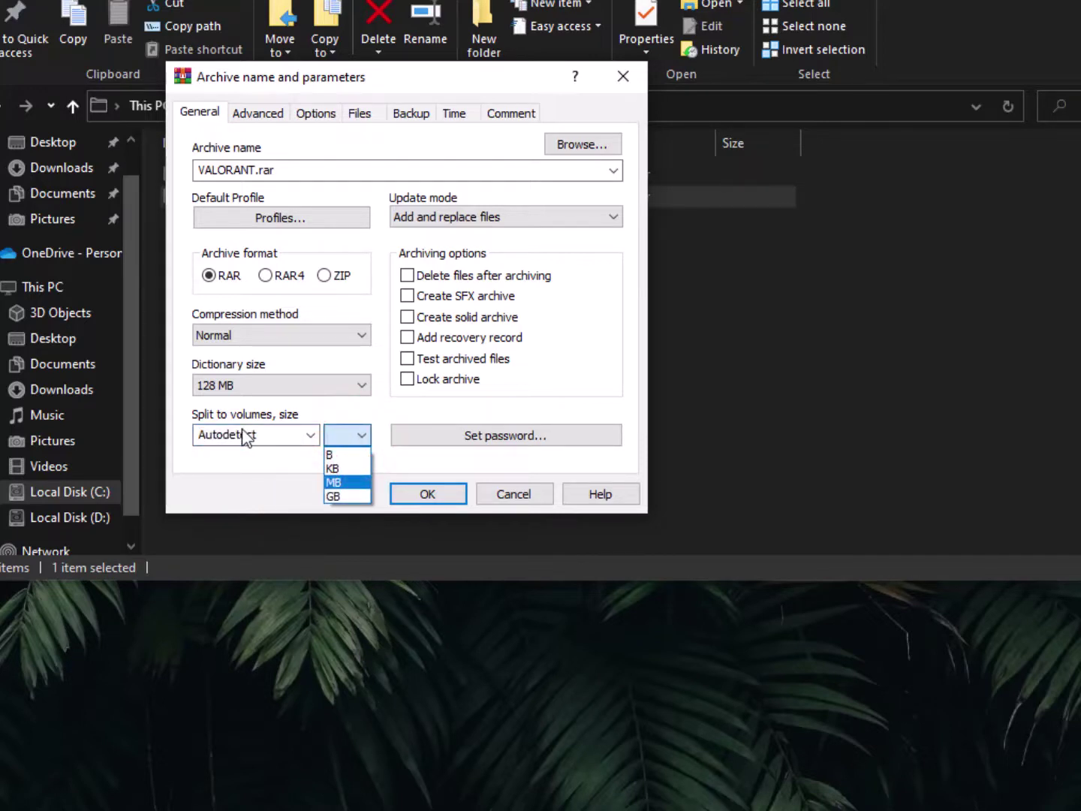
pyautogui.click(353, 497)
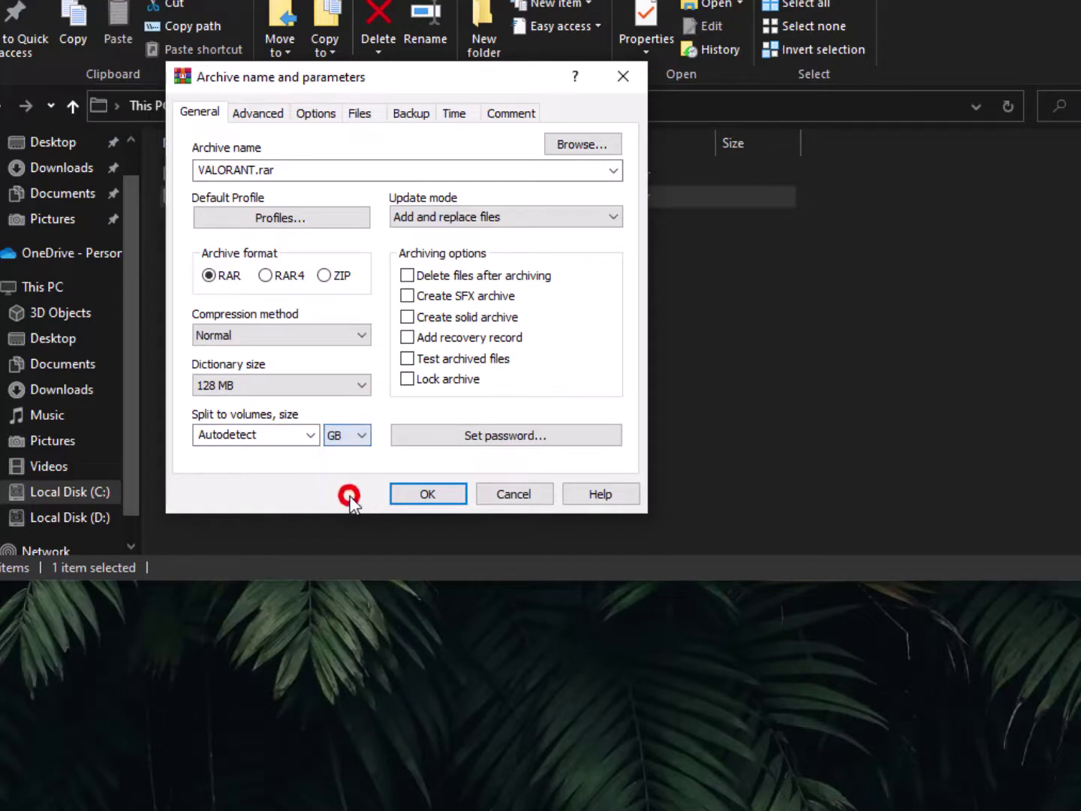
pyautogui.click(353, 440)
pyautogui.press('Up')
pyautogui.press('Up')
pyautogui.press('Up')
pyautogui.click(272, 492)
pyautogui.click(334, 435)
pyautogui.click(336, 496)
pyautogui.click(407, 317)
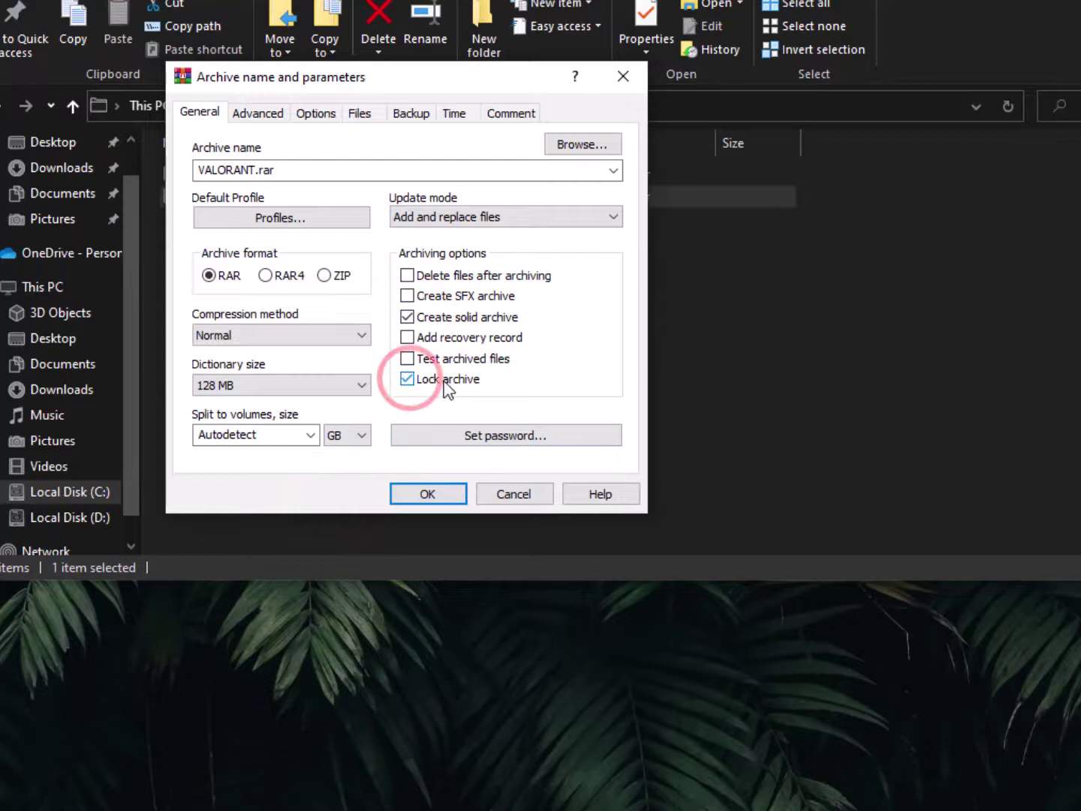
pyautogui.click(471, 434)
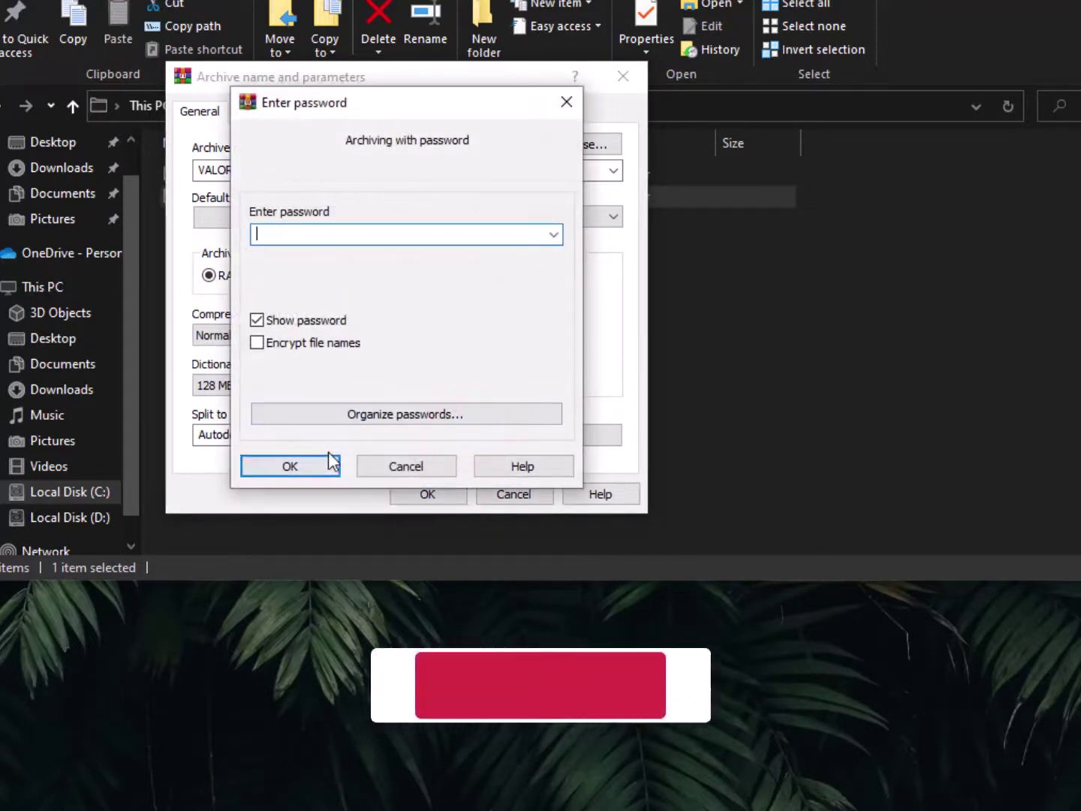
# Enter the archive password and review the Advanced, Options, Files, Backup, Time and Comment tabs
pyautogui.write('123')
pyautogui.click(329, 464)
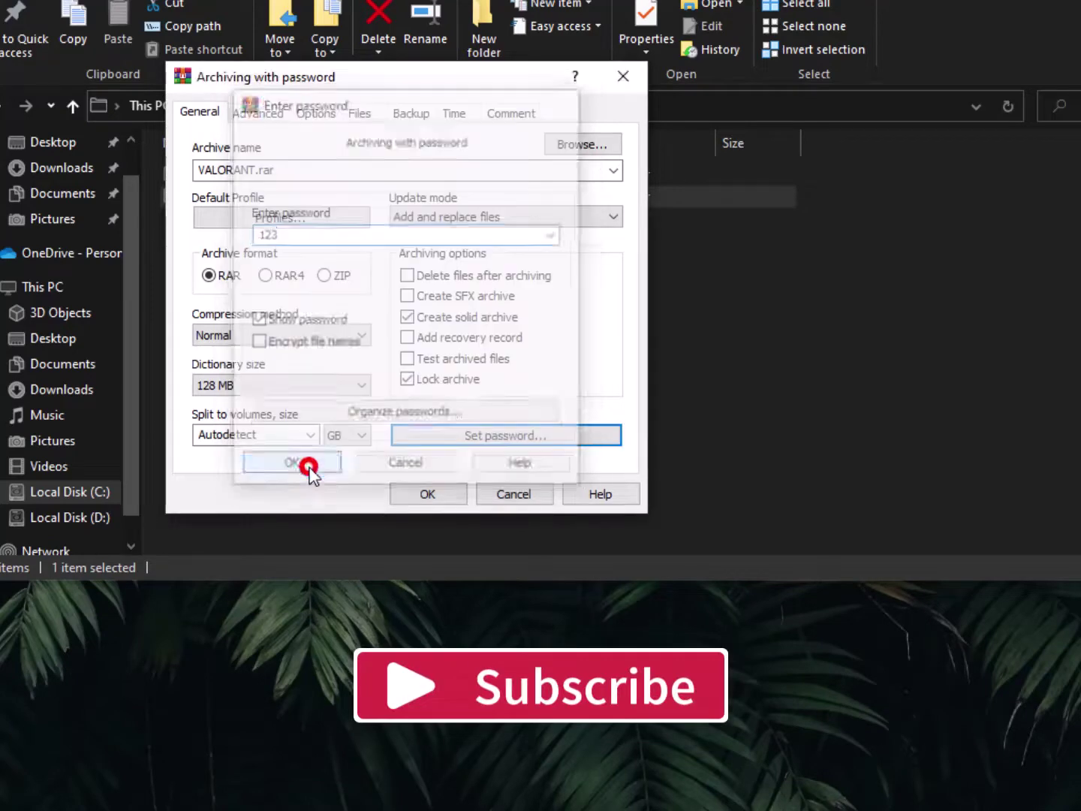
pyautogui.click(267, 118)
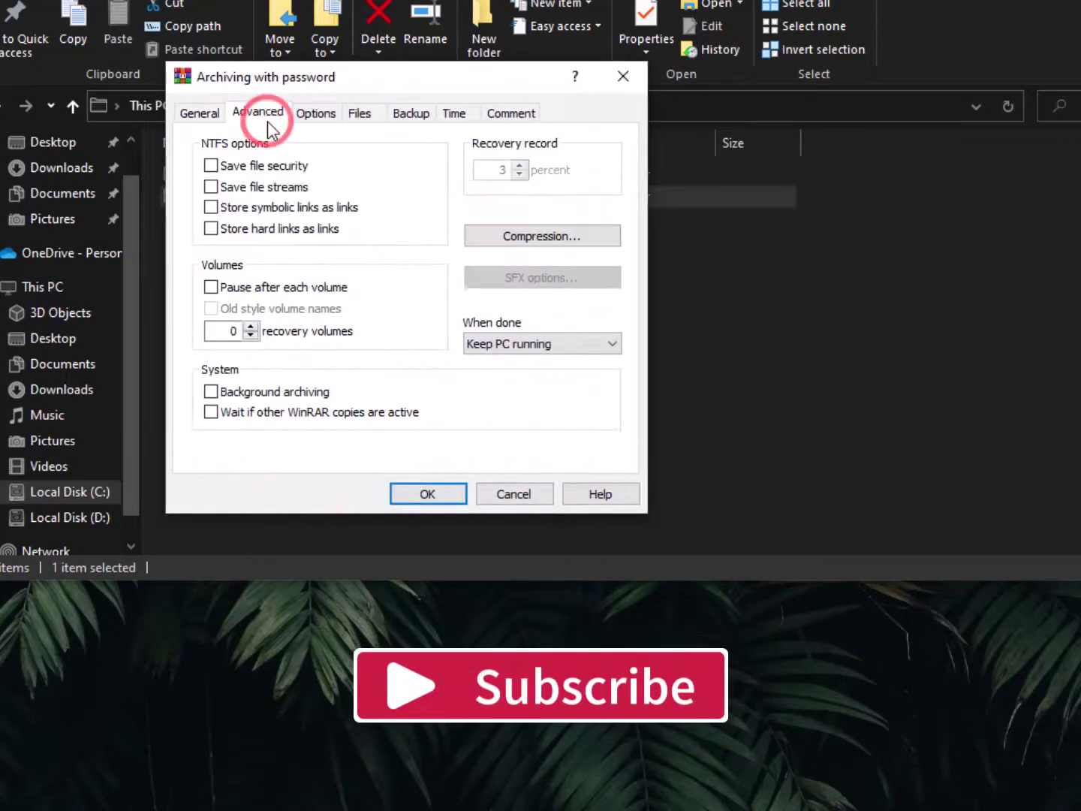
pyautogui.click(319, 114)
pyautogui.click(367, 115)
pyautogui.click(406, 117)
pyautogui.click(454, 114)
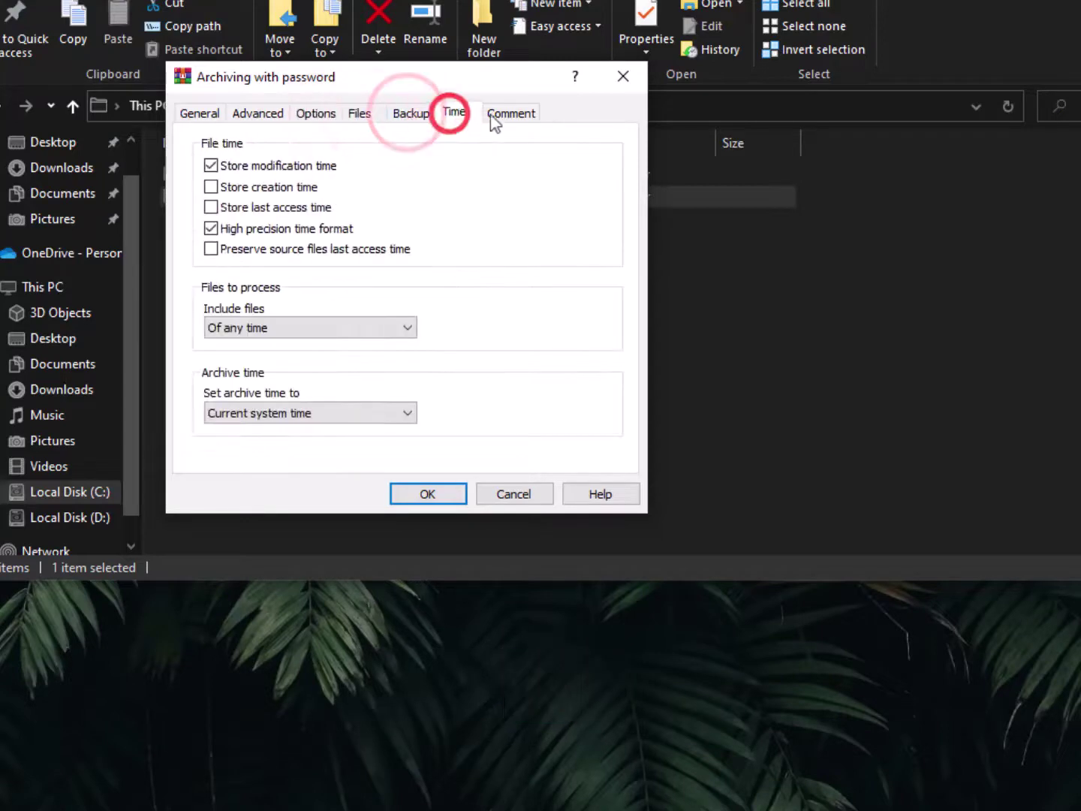
pyautogui.click(511, 113)
# From the General tab, start creating VALORANT.rar and move the progress window aside
pyautogui.click(199, 113)
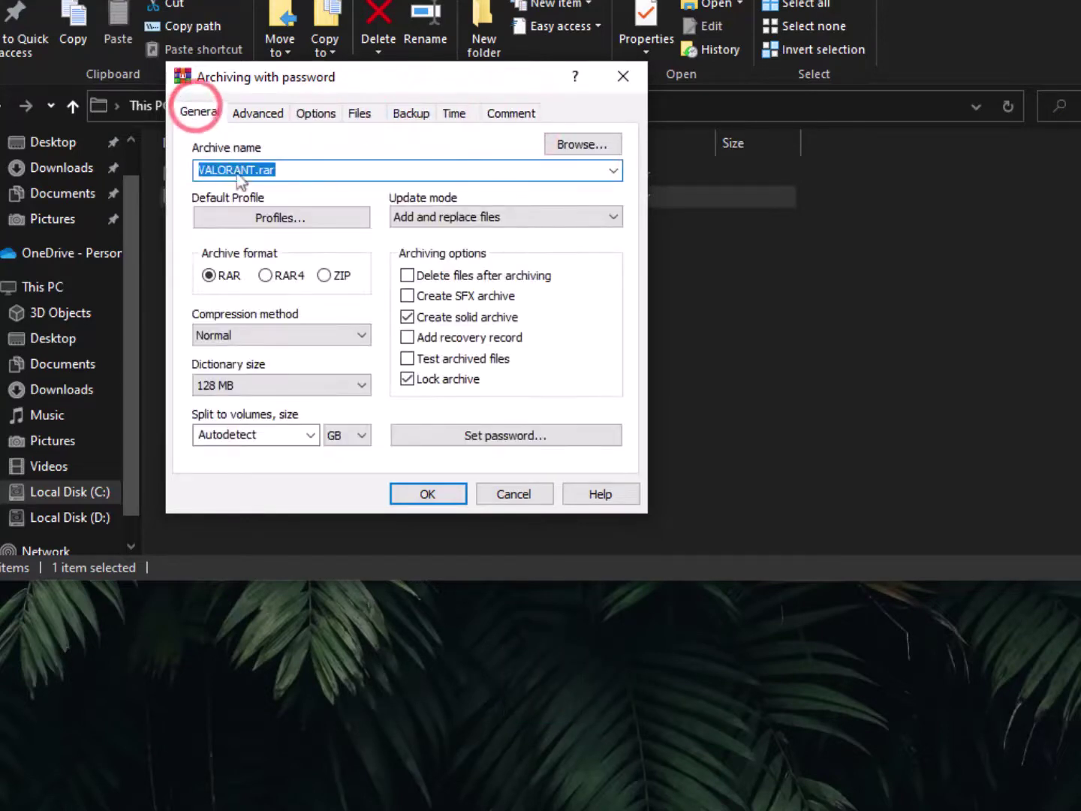
pyautogui.click(434, 496)
pyautogui.moveTo(546, 445); pyautogui.dragTo(340, 302)
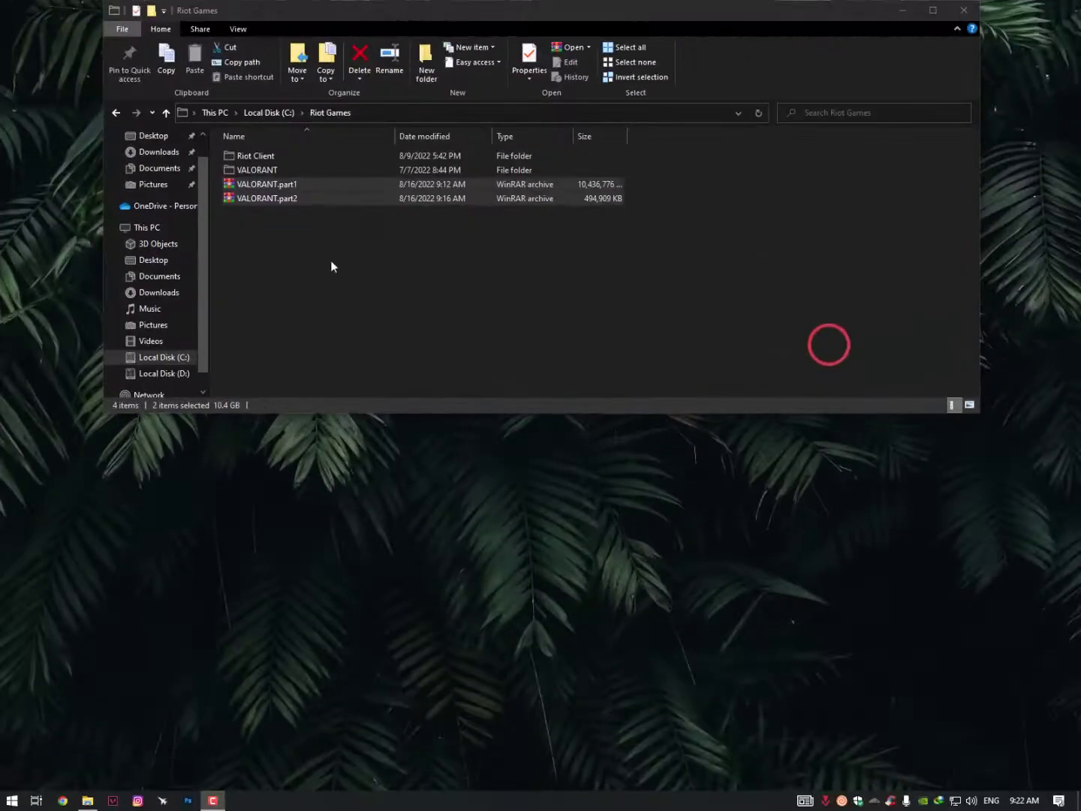
# Select VALORANT.part1 and part2 and confirm their combined 10.4 GB size in Properties
pyautogui.click(330, 260)
pyautogui.moveTo(280, 252); pyautogui.dragTo(294, 190)
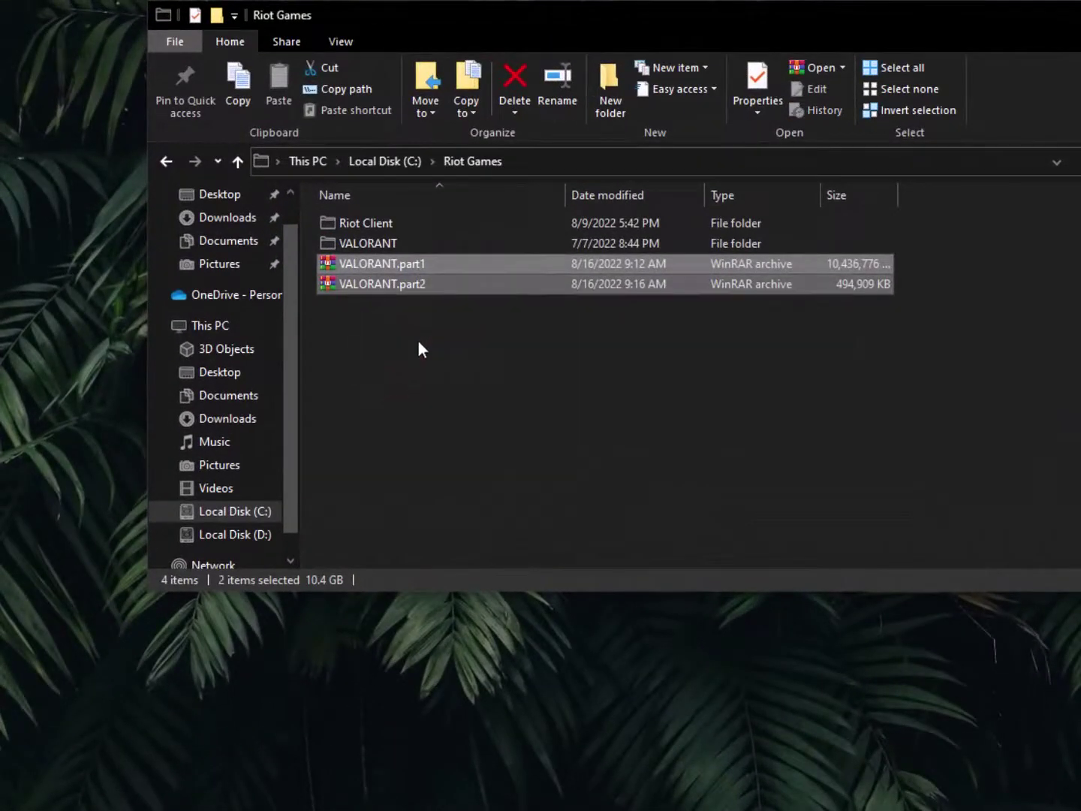
pyautogui.click(294, 238)
pyautogui.moveTo(402, 342); pyautogui.dragTo(418, 269)
pyautogui.rightClick(390, 284)
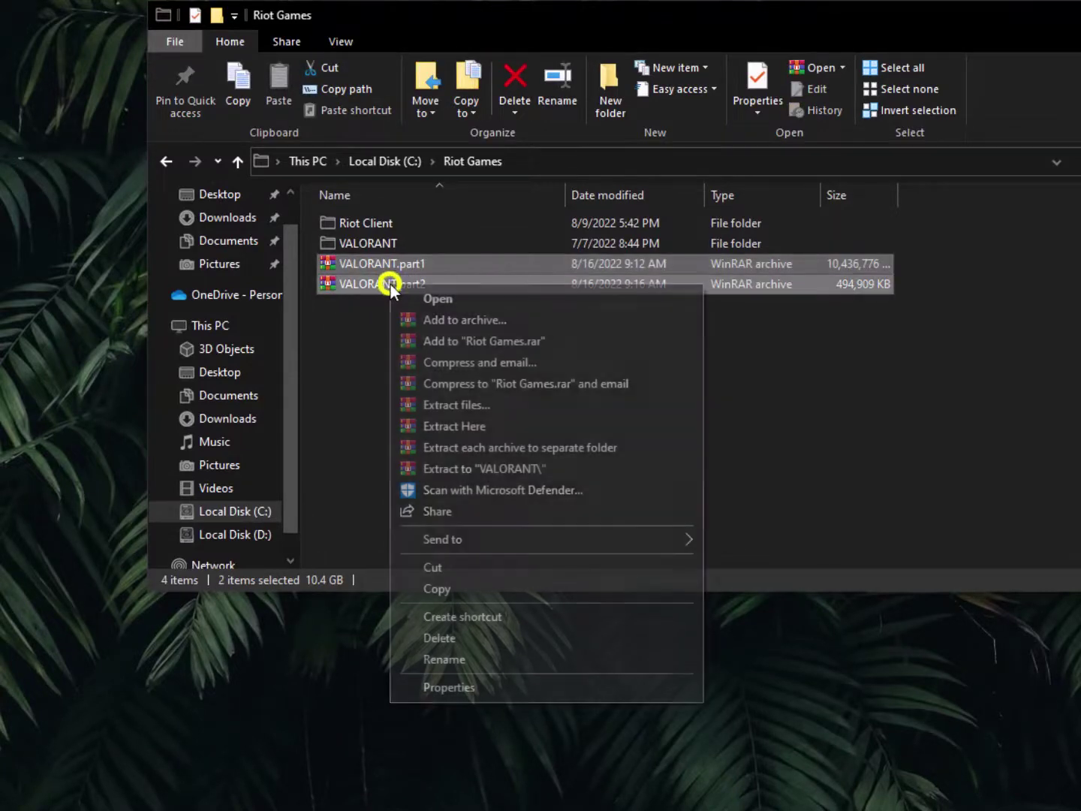
pyautogui.click(430, 688)
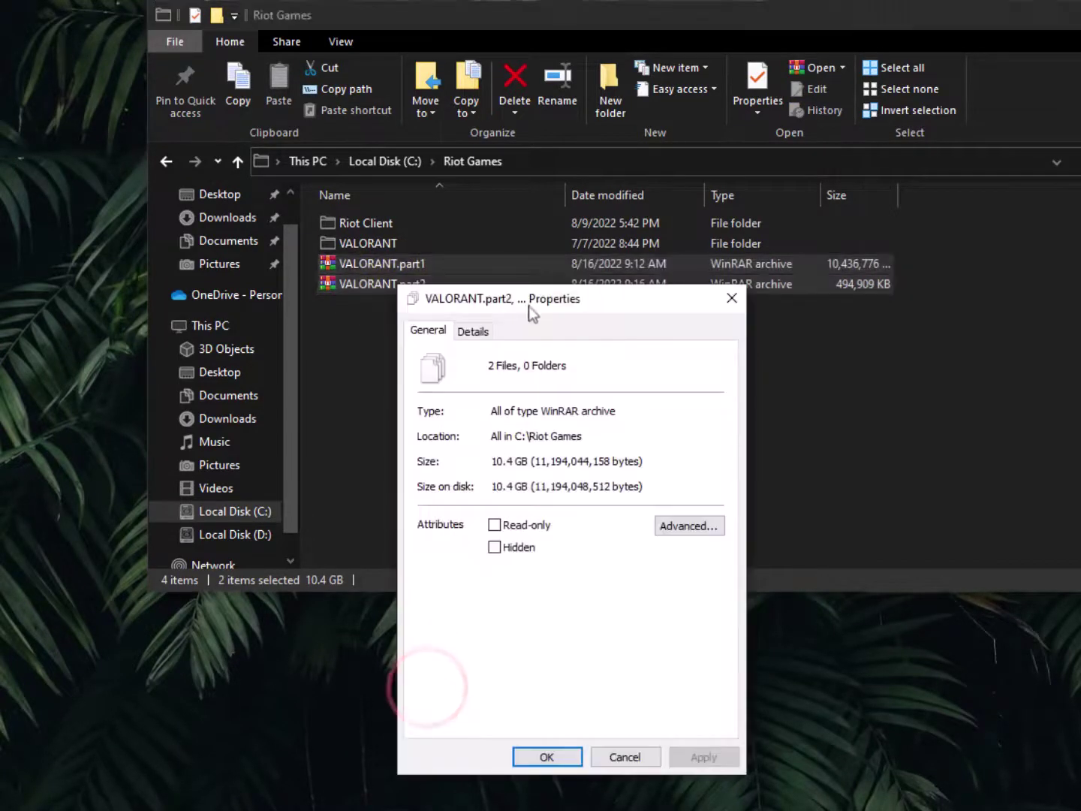
pyautogui.moveTo(530, 299); pyautogui.dragTo(324, 275)
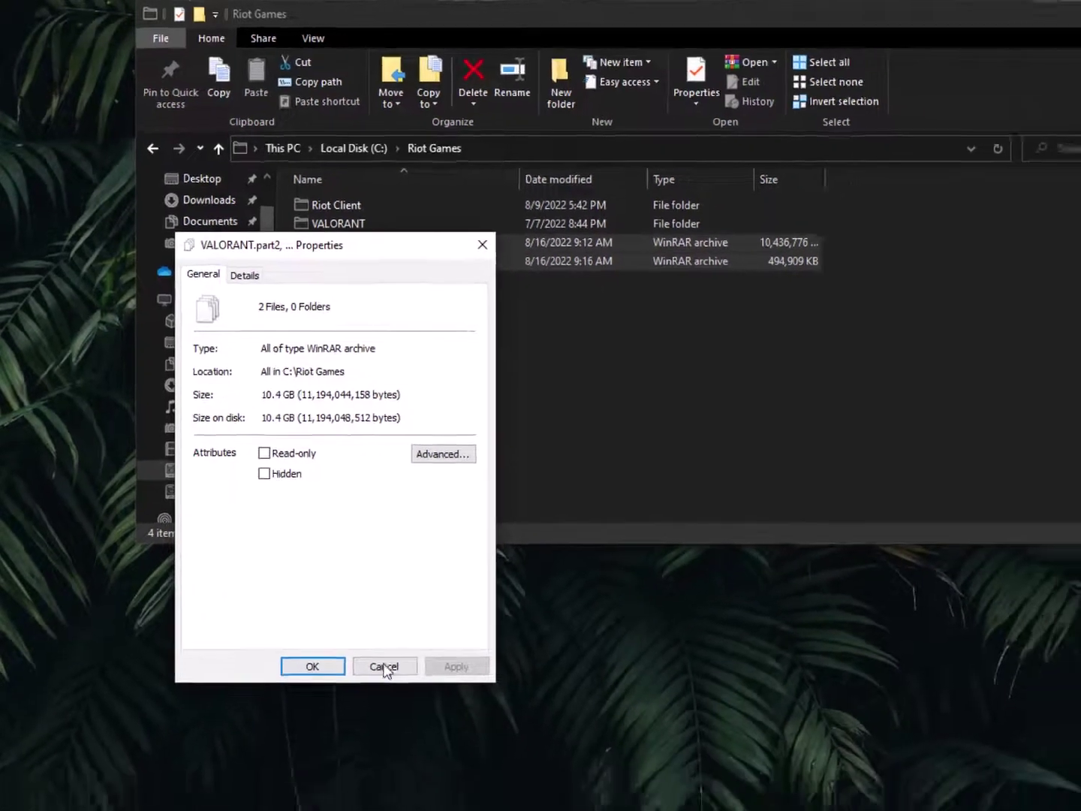
pyautogui.click(419, 725)
pyautogui.click(457, 306)
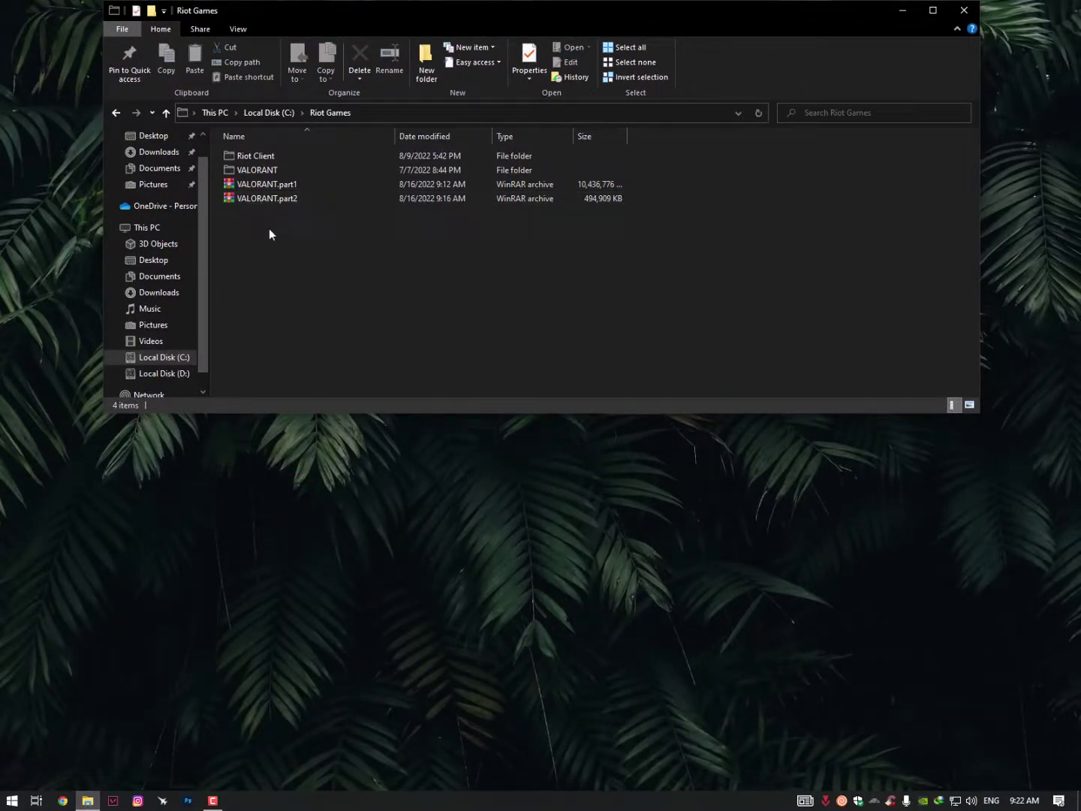
# Open VALORANT.part1 in WinRAR, browse into VALORANT\live to view its five items, then close it
pyautogui.moveTo(256, 232); pyautogui.dragTo(267, 195)
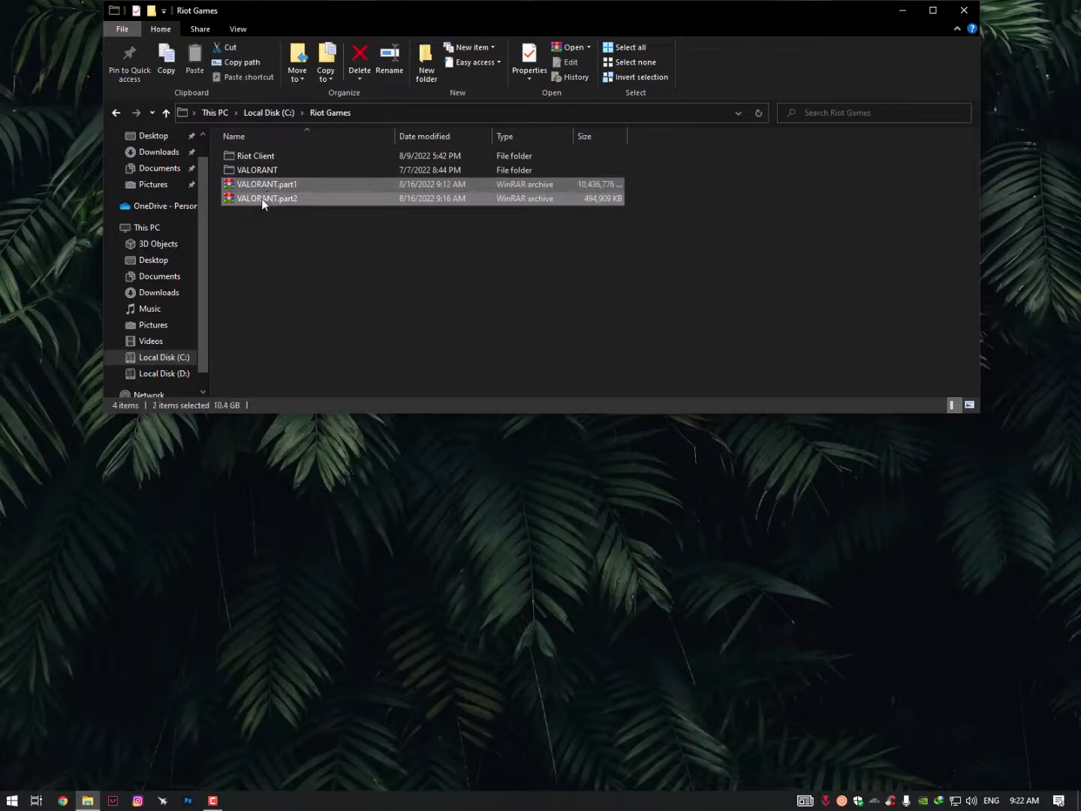
pyautogui.rightClick(261, 198)
pyautogui.click(233, 213)
pyautogui.click(261, 188)
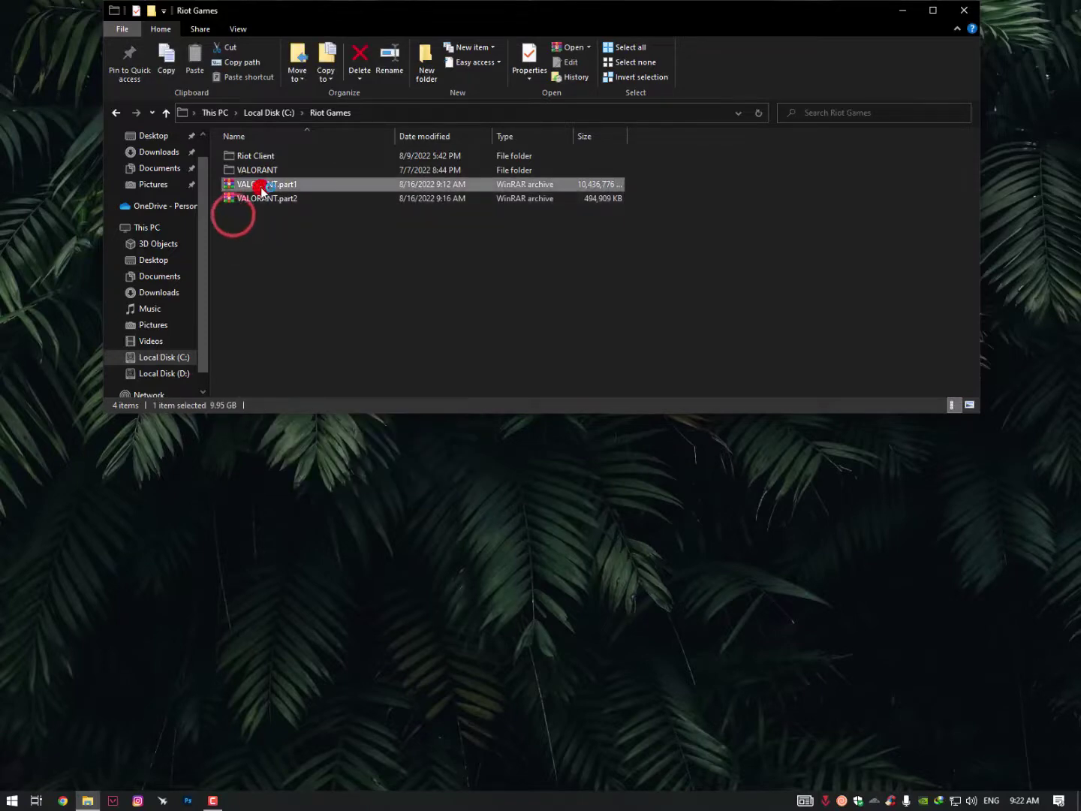
pyautogui.doubleClick(260, 188)
pyautogui.doubleClick(106, 149)
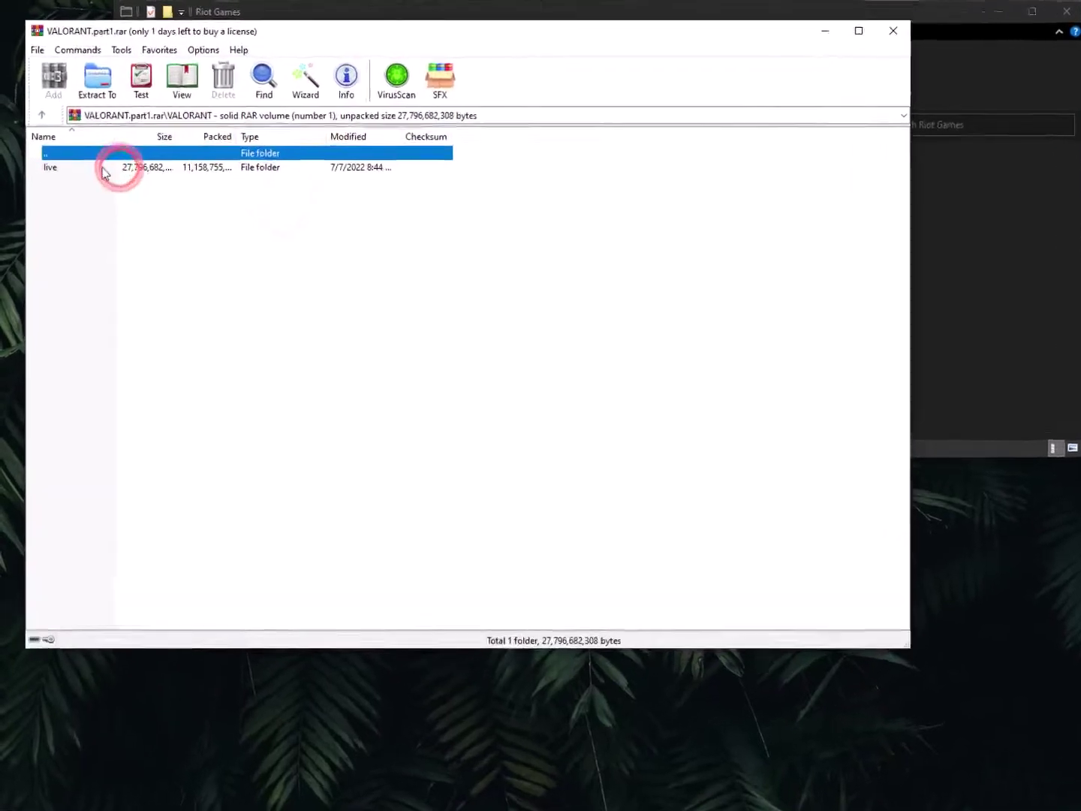
pyautogui.doubleClick(103, 169)
pyautogui.moveTo(92, 284); pyautogui.dragTo(125, 171)
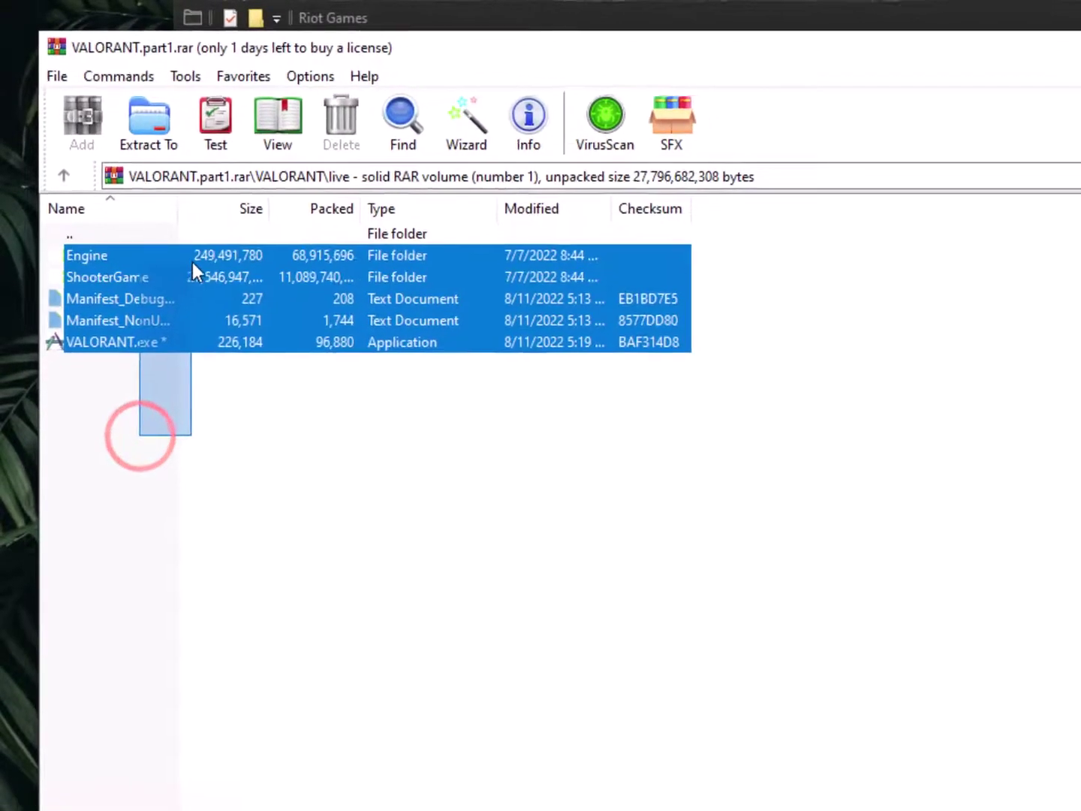
pyautogui.moveTo(192, 263)
pyautogui.mouseDown()
pyautogui.moveTo(187, 308)
pyautogui.moveTo(203, 266)
pyautogui.mouseUp()
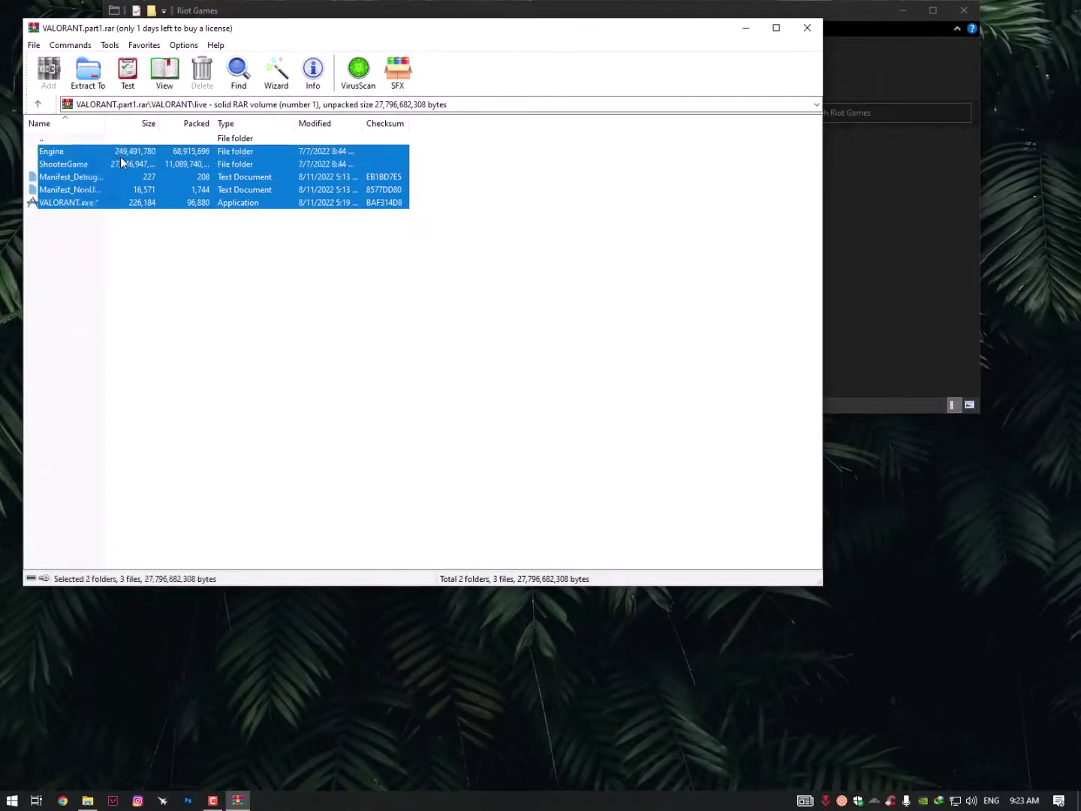
pyautogui.click(75, 177)
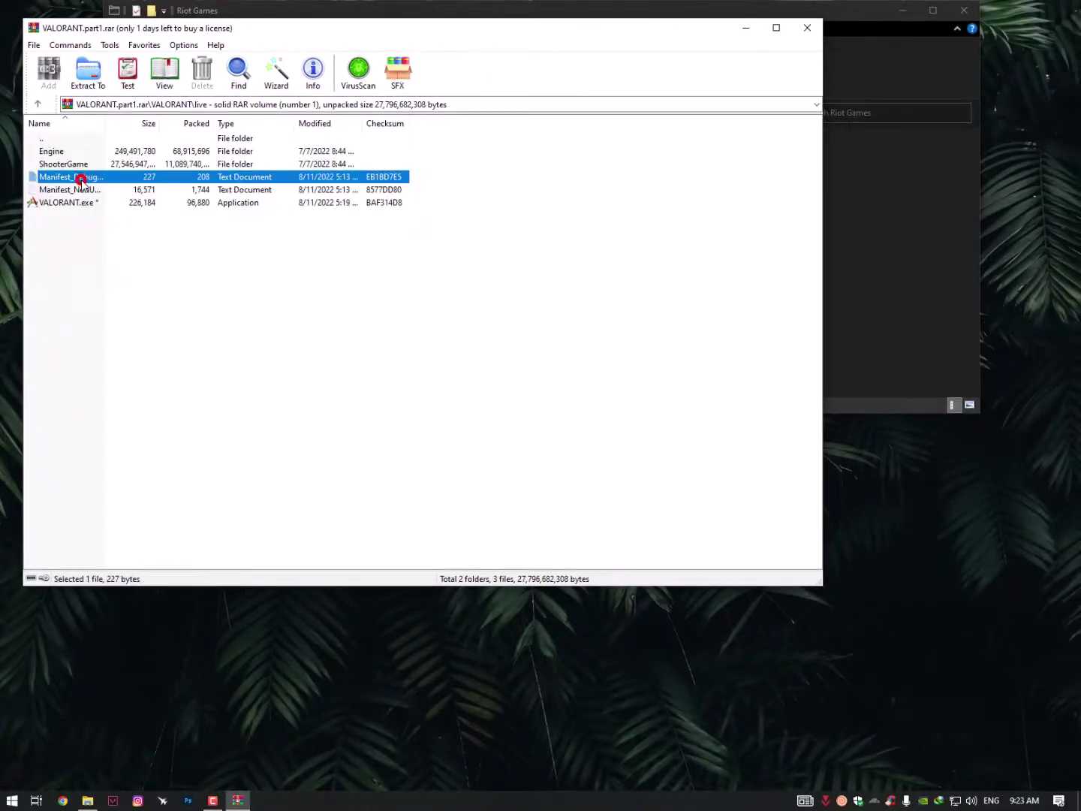
pyautogui.click(797, 30)
# Check VALORANT.part2's properties, then open it and browse to VALORANT\live\ShooterGame
pyautogui.rightClick(253, 199)
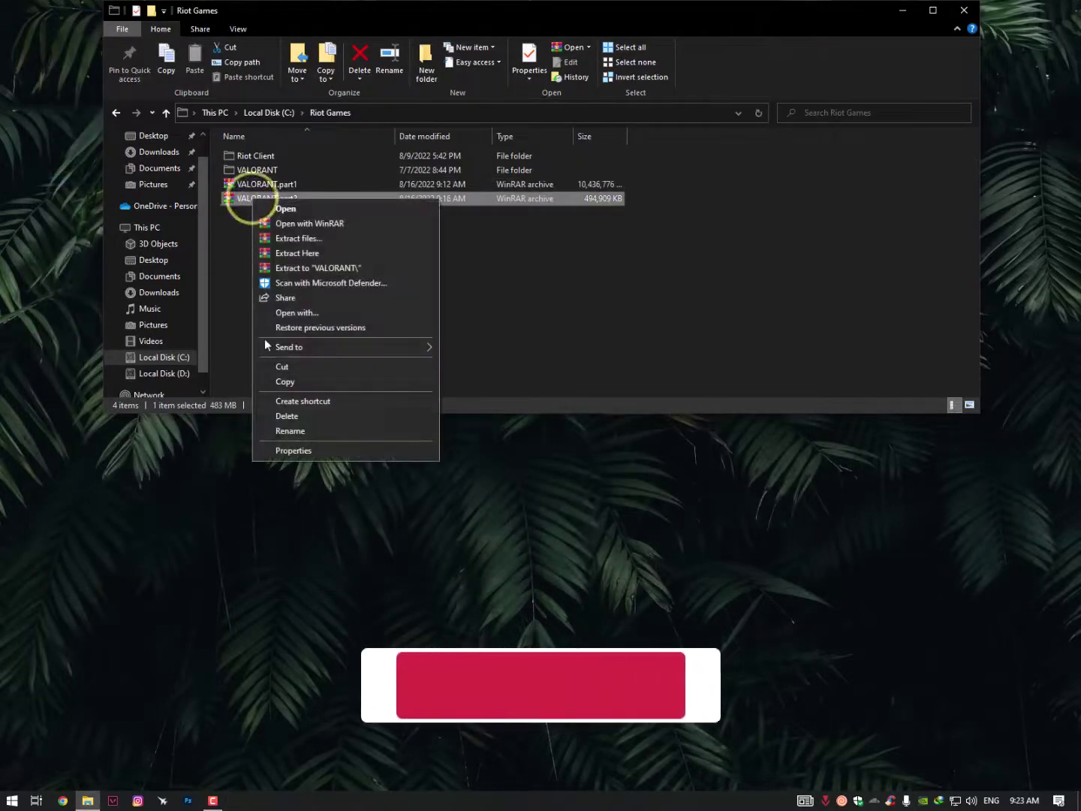
pyautogui.click(276, 450)
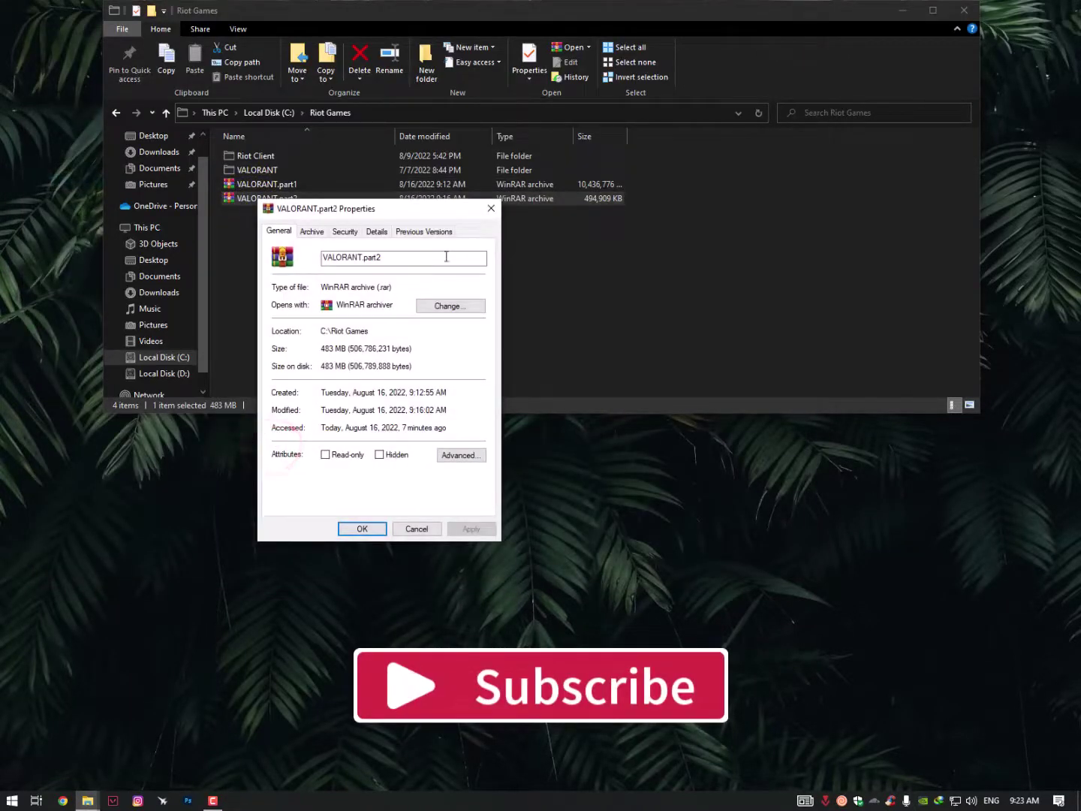
pyautogui.click(490, 210)
pyautogui.doubleClick(256, 198)
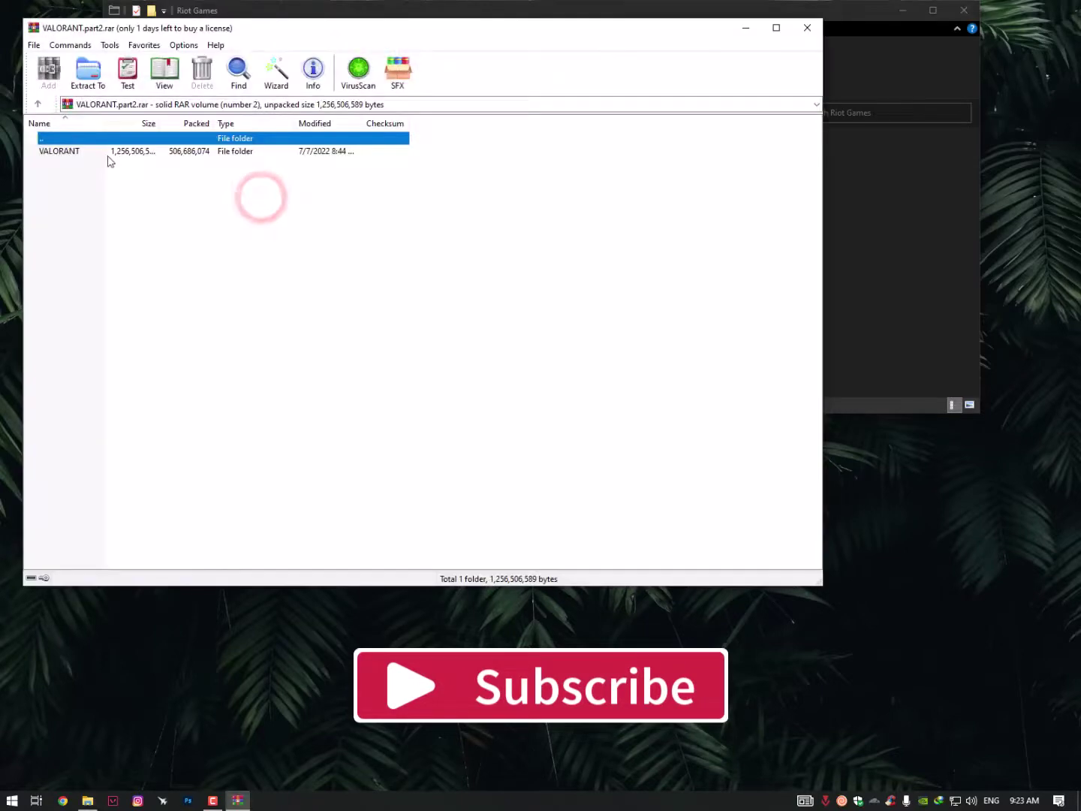
pyautogui.doubleClick(99, 153)
pyautogui.doubleClick(94, 152)
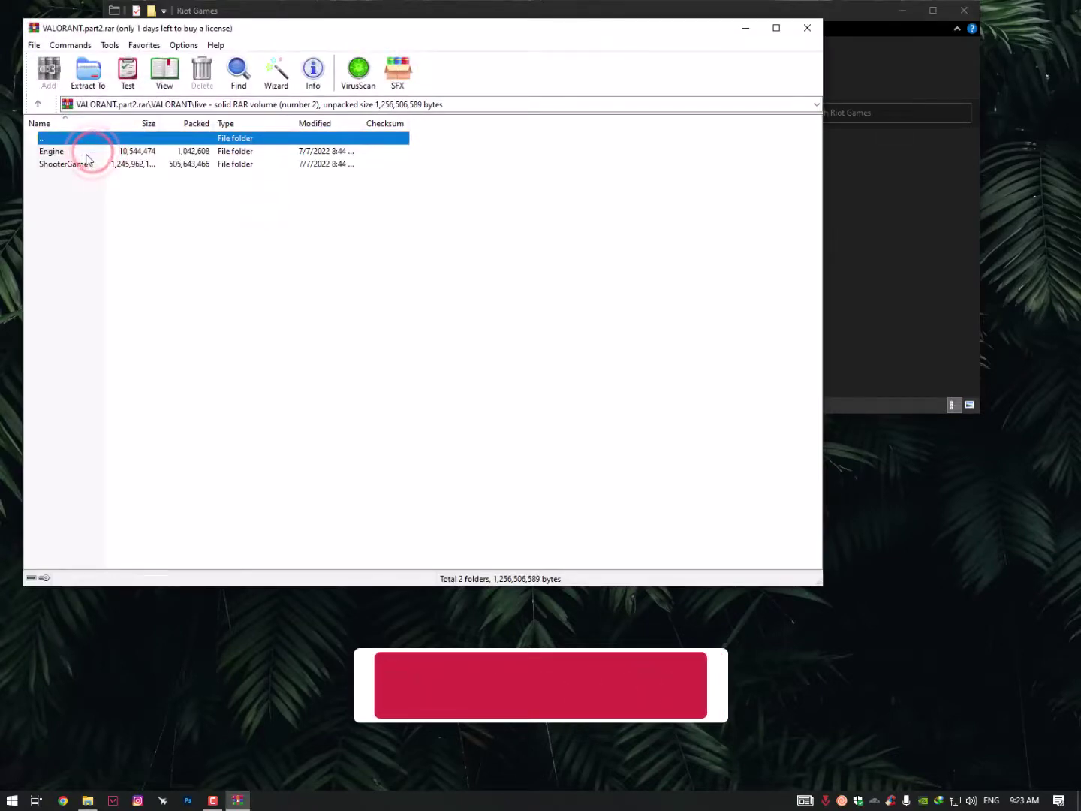
pyautogui.click(85, 153)
pyautogui.doubleClick(91, 164)
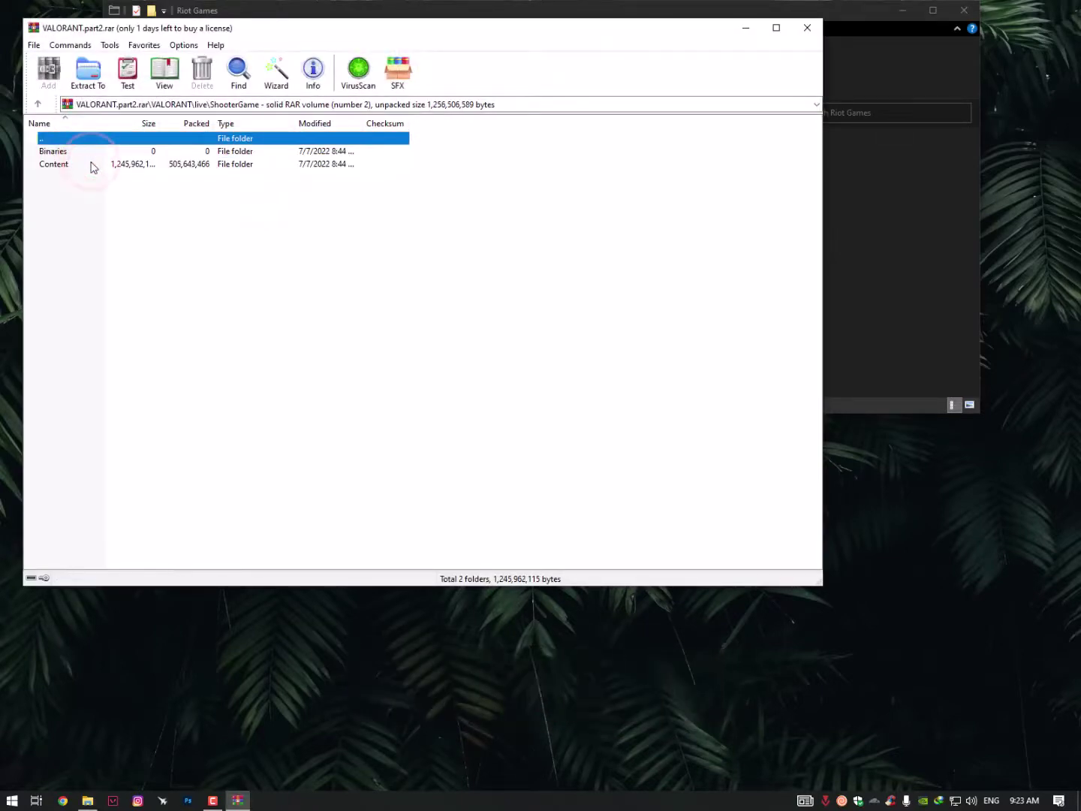
# Close the part2 viewer and bring up the Extract Here options for both archive parts
pyautogui.click(803, 30)
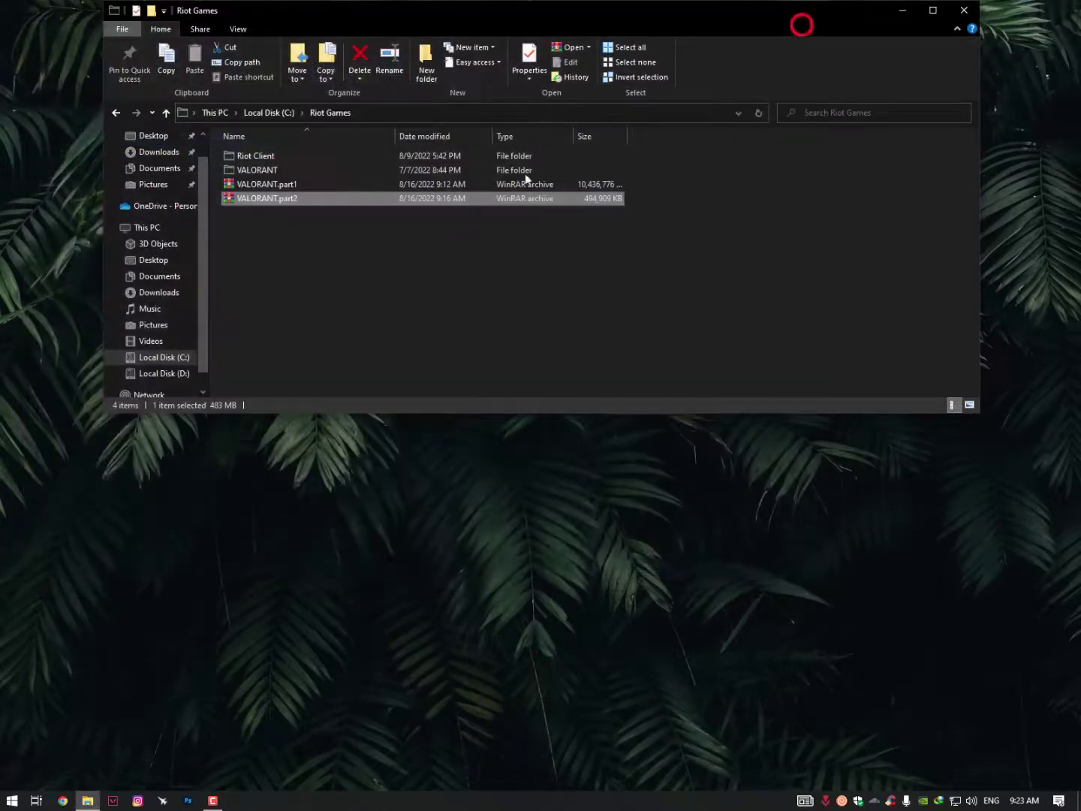
pyautogui.click(413, 232)
pyautogui.moveTo(270, 225); pyautogui.dragTo(290, 193)
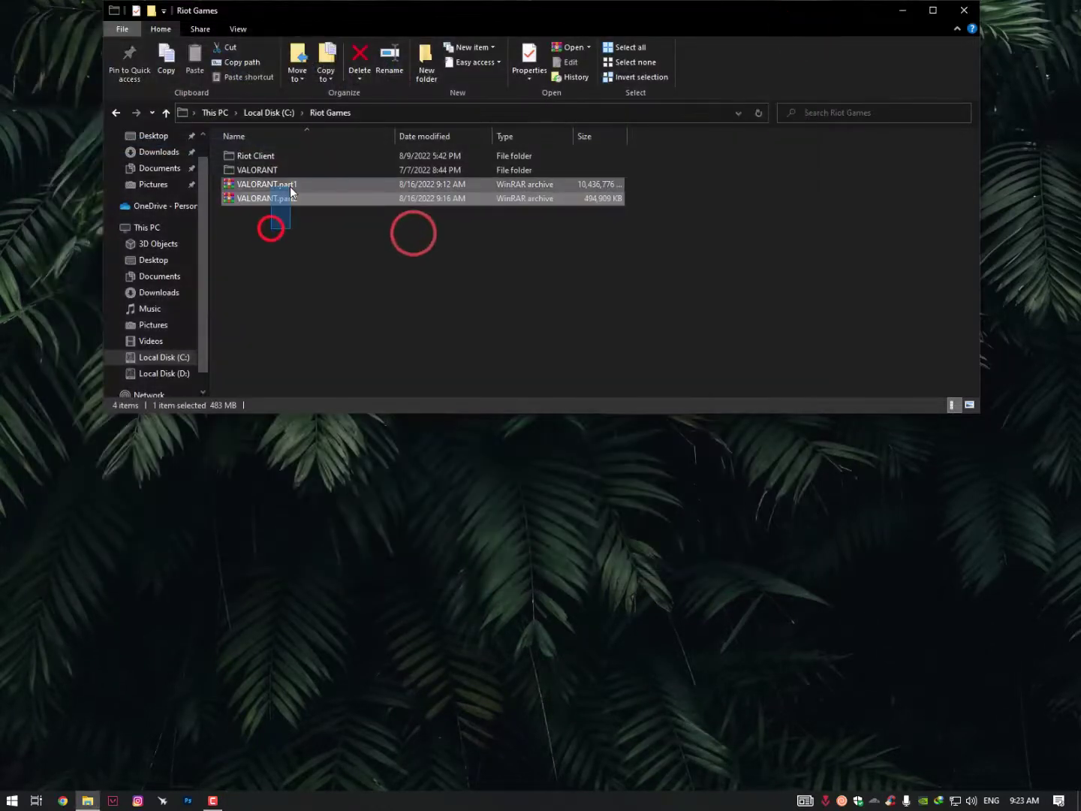
pyautogui.rightClick(251, 187)
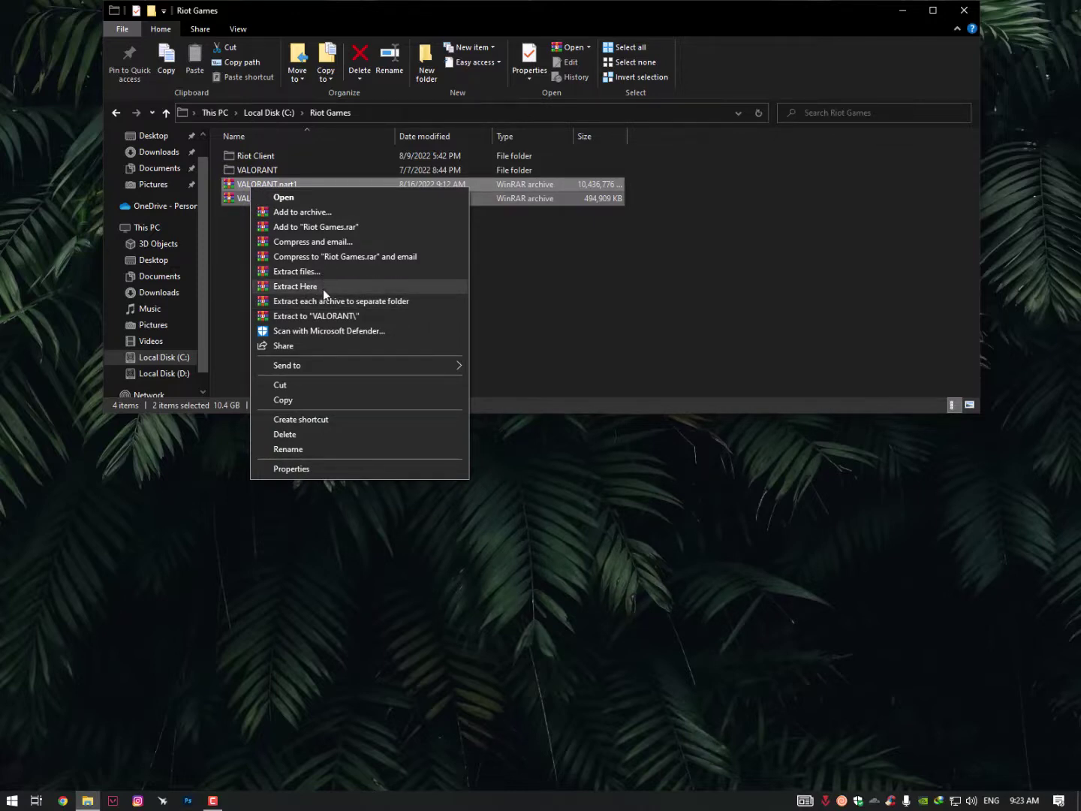
# Dismiss the extraction menu and select the VALORANT folder instead
pyautogui.click(229, 238)
pyautogui.click(232, 241)
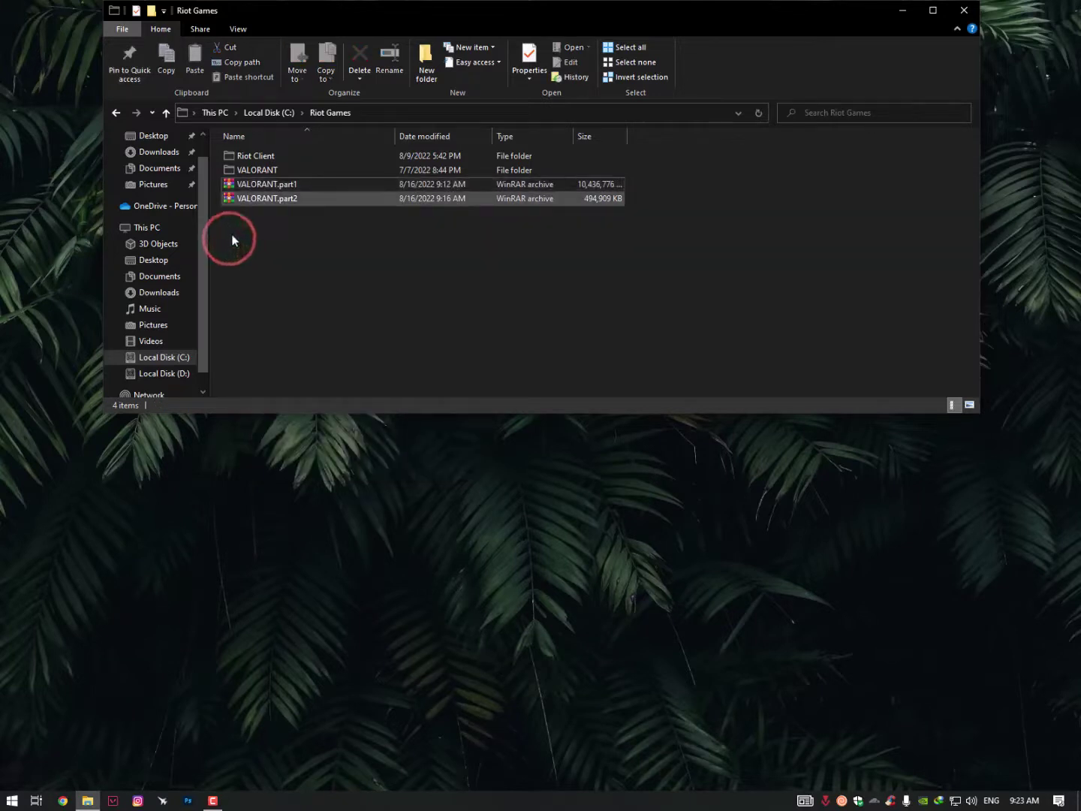
pyautogui.click(268, 171)
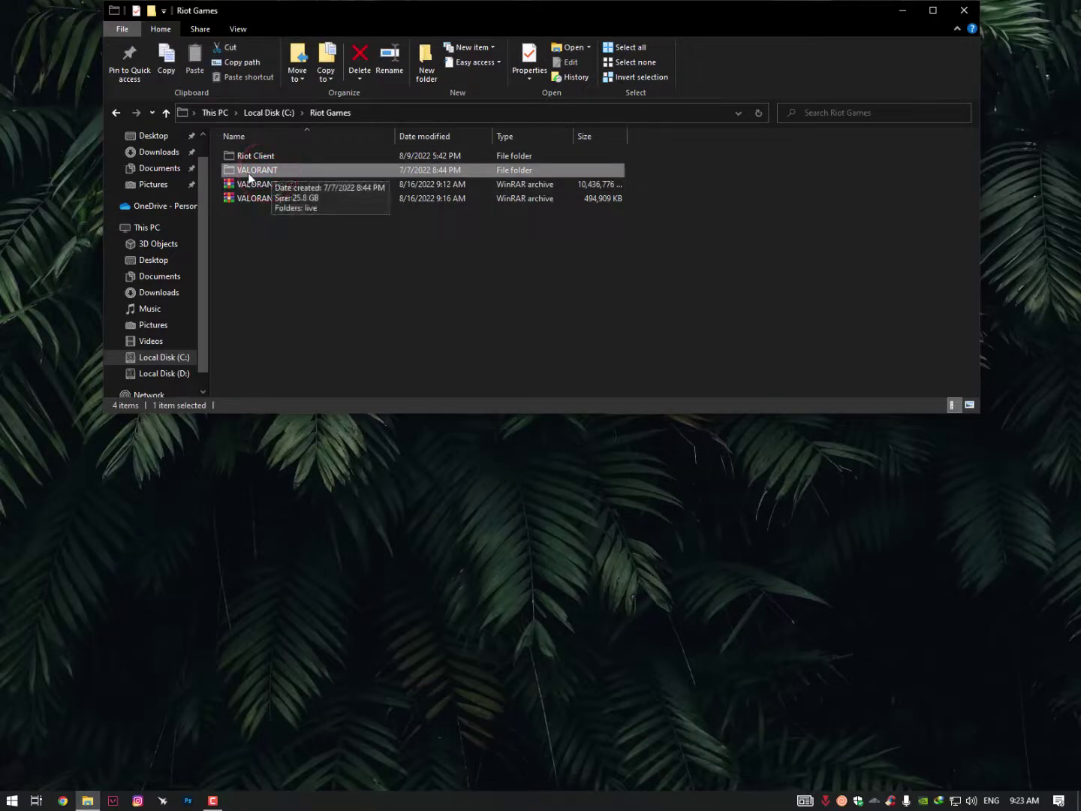
# Go up to Local Disk (C:), reopen Riot Games, then close File Explorer
pyautogui.rightClick(272, 173)
pyautogui.click(248, 261)
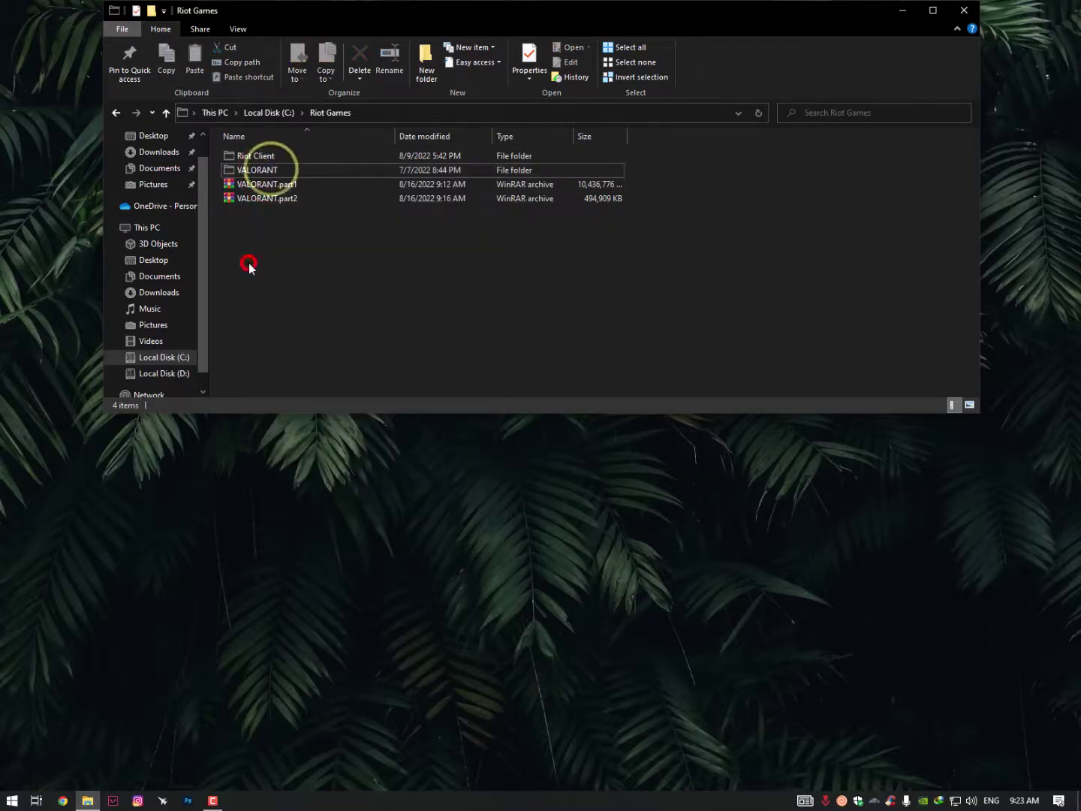
pyautogui.click(264, 113)
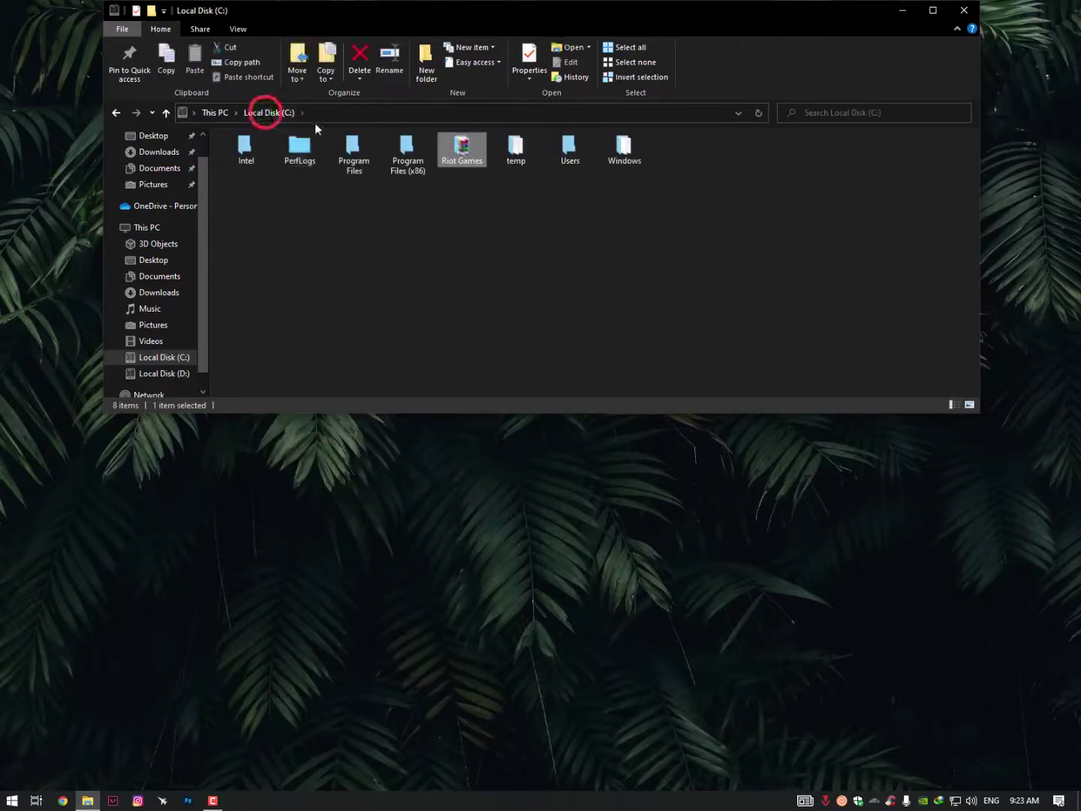
pyautogui.doubleClick(466, 158)
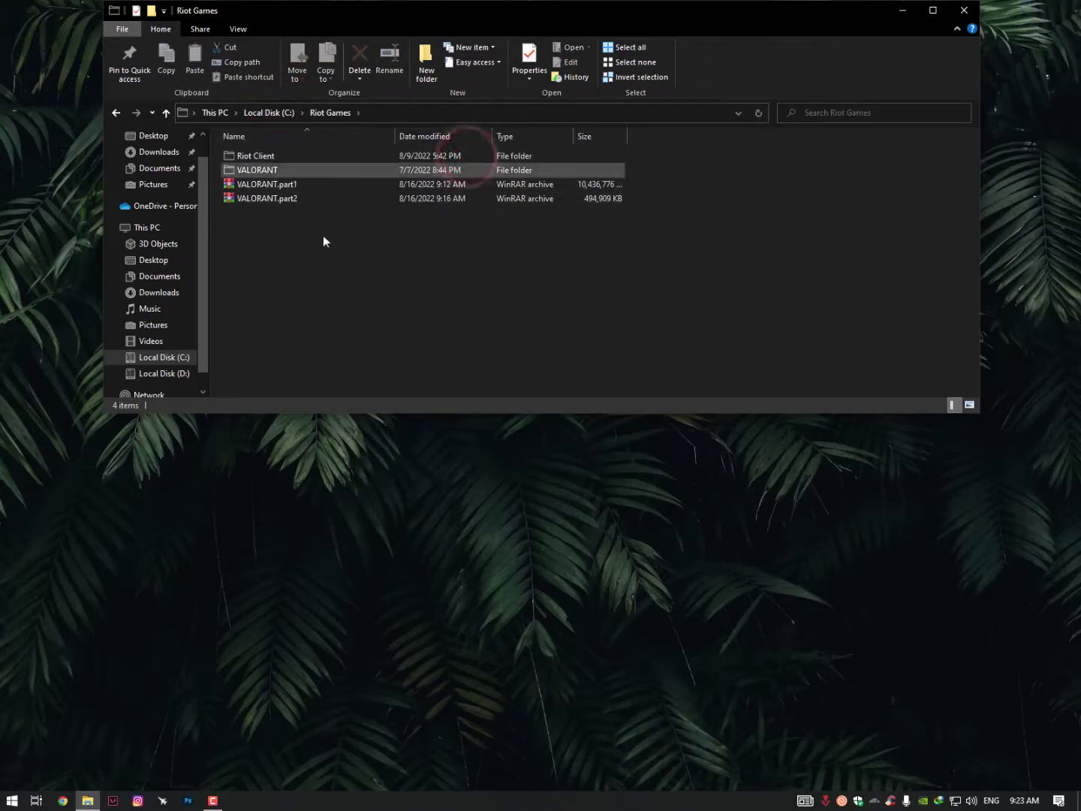
pyautogui.rightClick(258, 273)
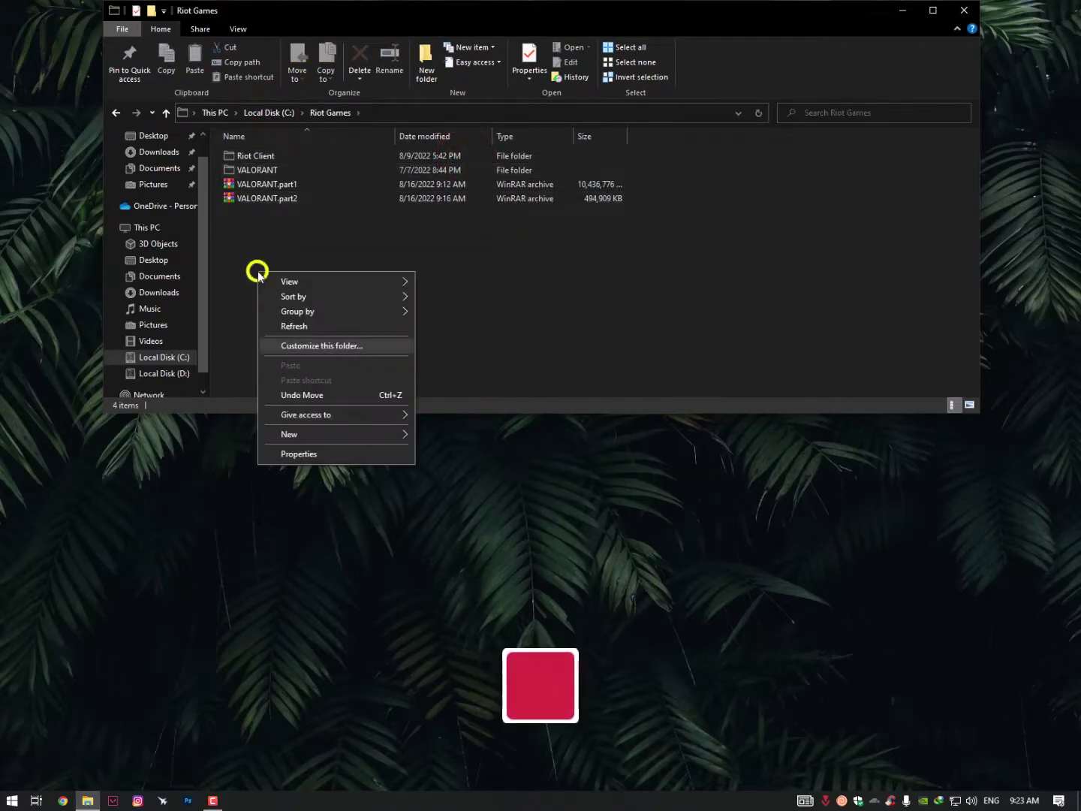
pyautogui.click(241, 341)
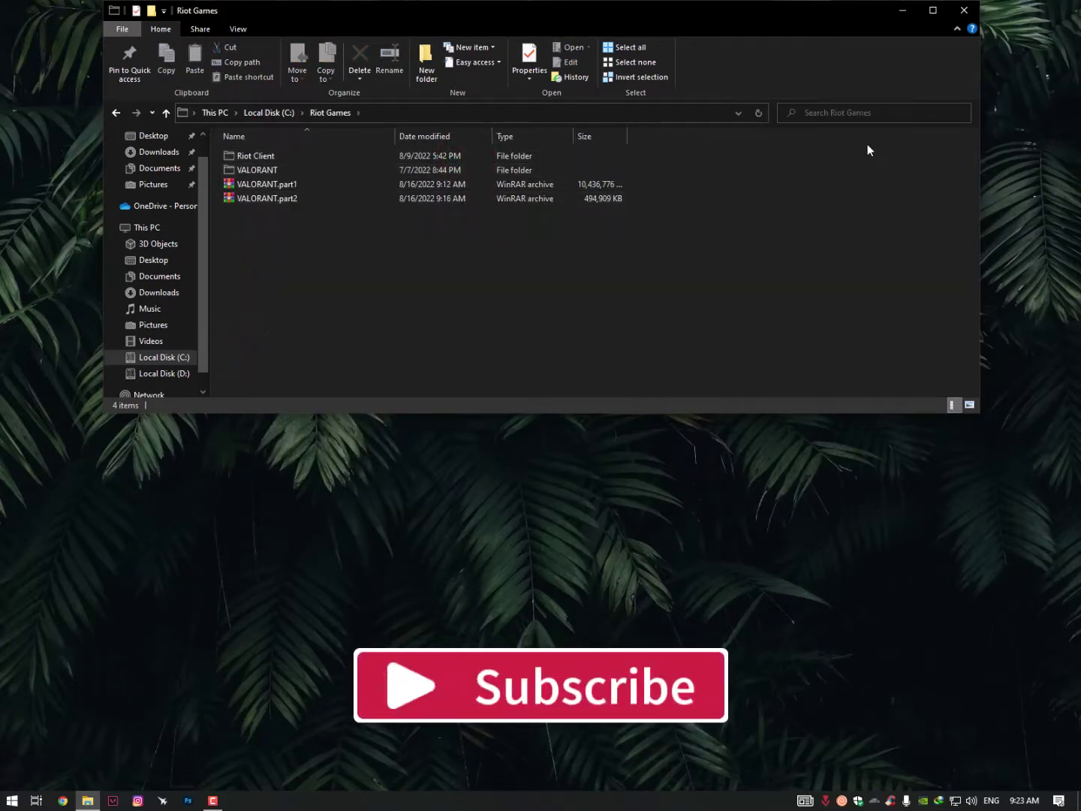
pyautogui.click(961, 15)
pyautogui.click(609, 323)
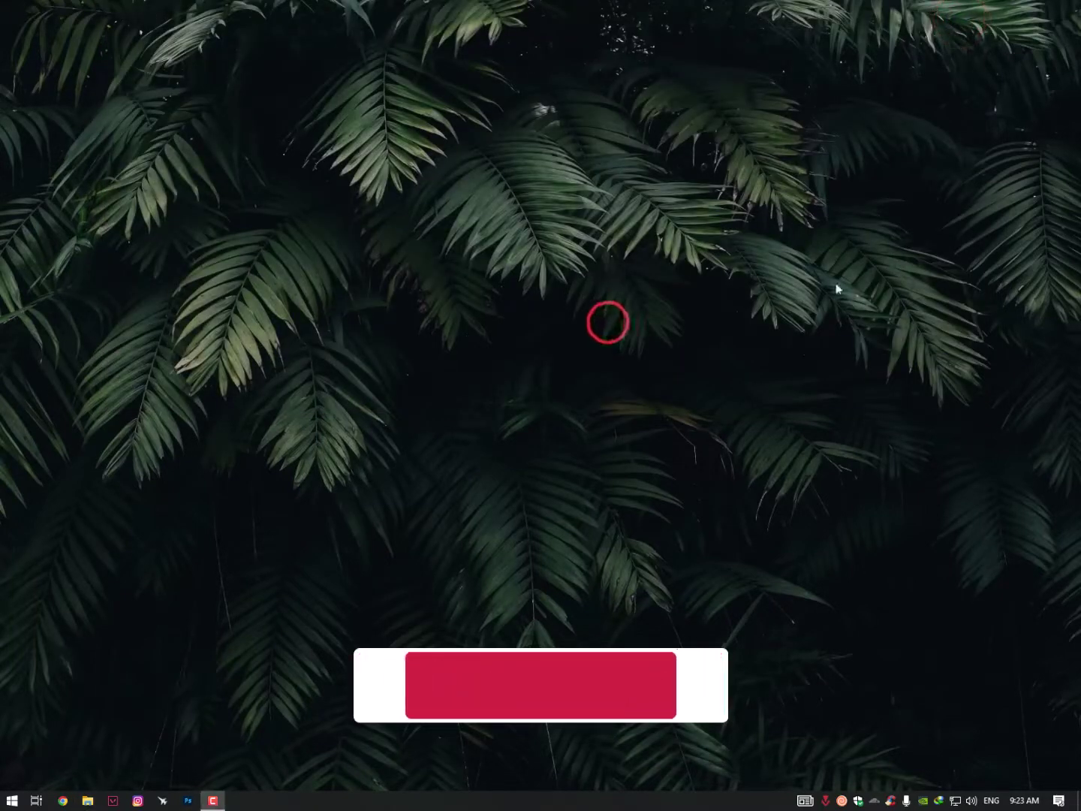